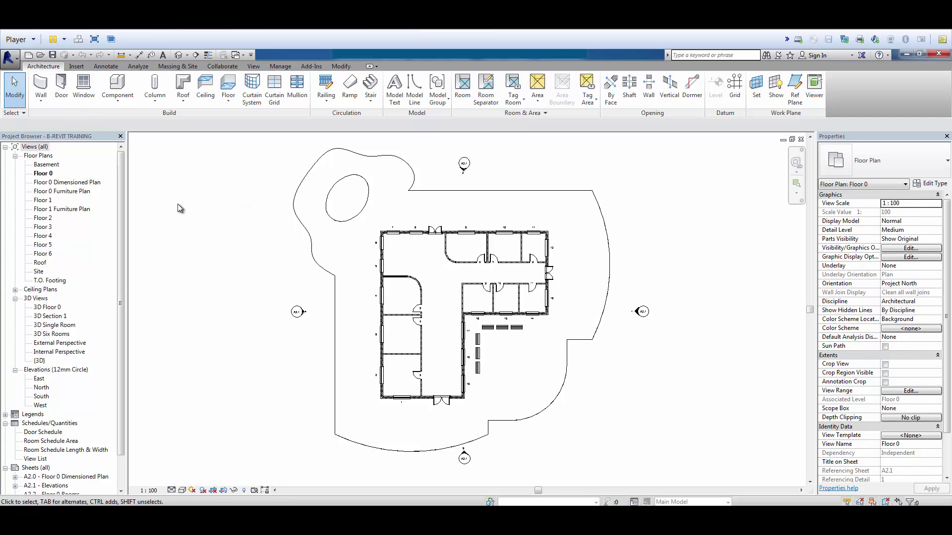
Change the drawing area's background colour to grey RGB 192-192-192 in the graphics options
{"action": "left_click", "coordinate": [16, 62]}
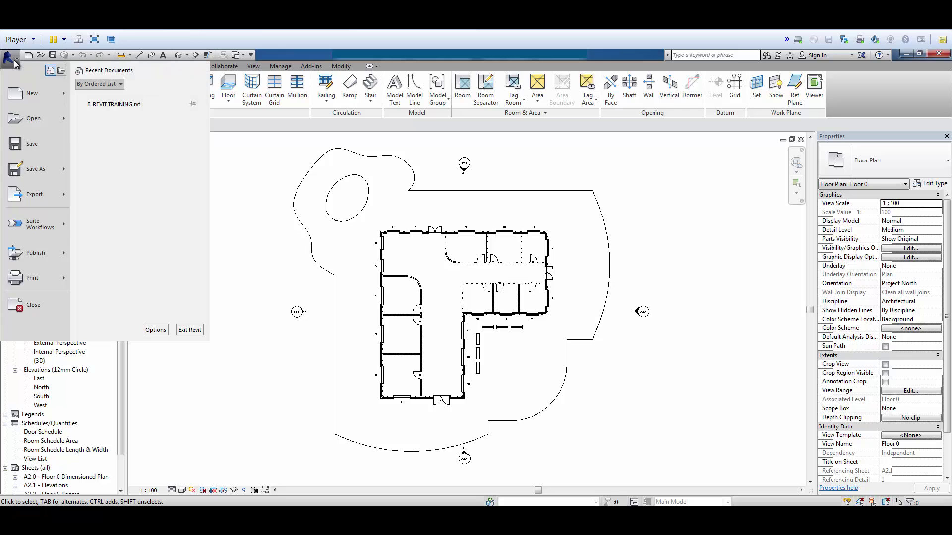
{"action": "left_click", "coordinate": [157, 329]}
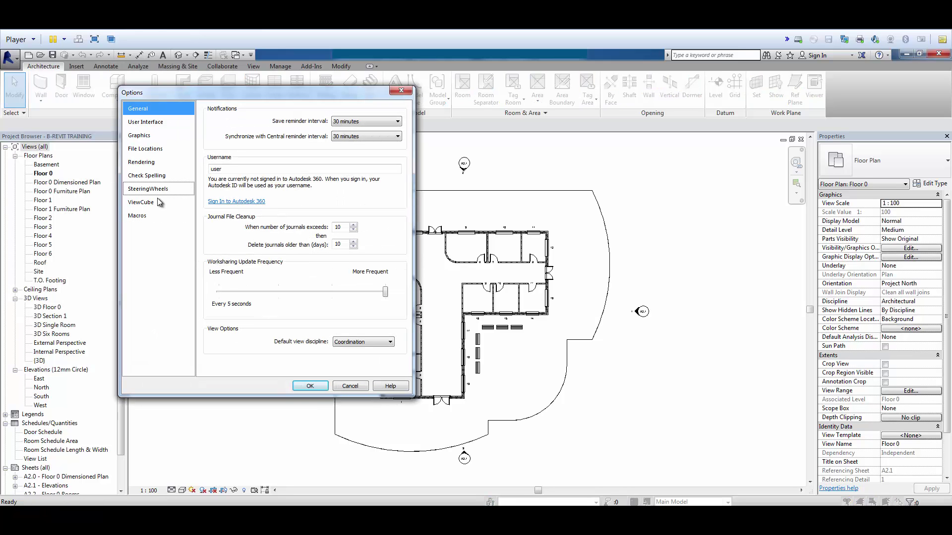
{"action": "left_click", "coordinate": [141, 135]}
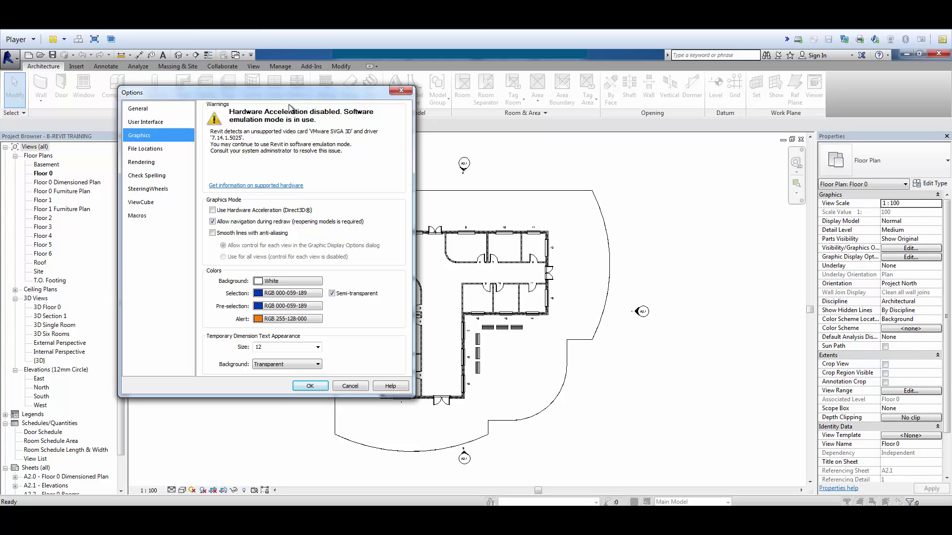
{"action": "left_click_drag", "start_coordinate": [289, 92], "coordinate": [328, 129]}
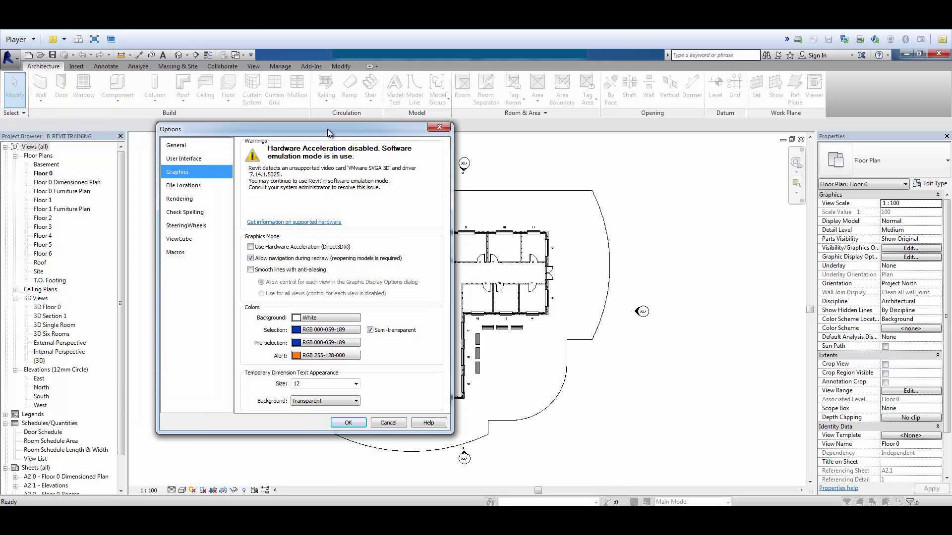
{"action": "left_click", "coordinate": [328, 319]}
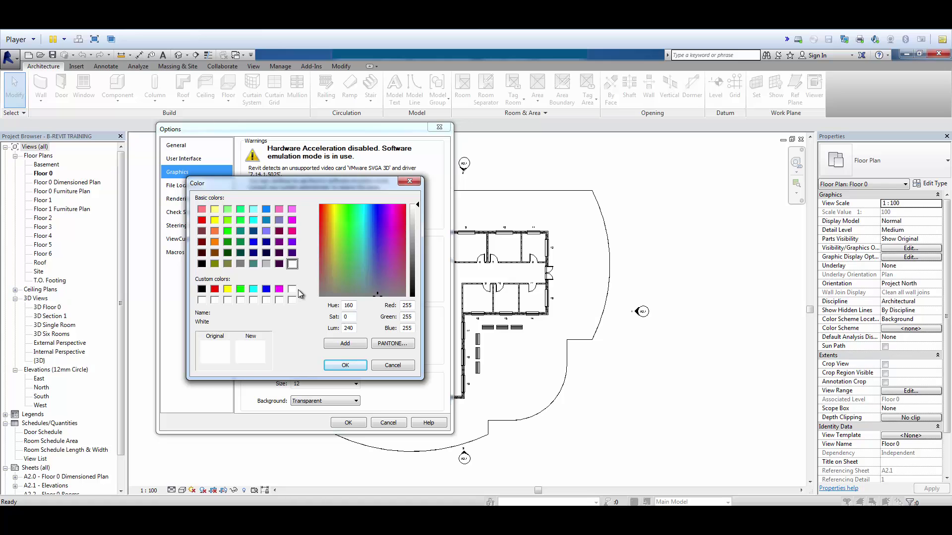
{"action": "left_click", "coordinate": [266, 264]}
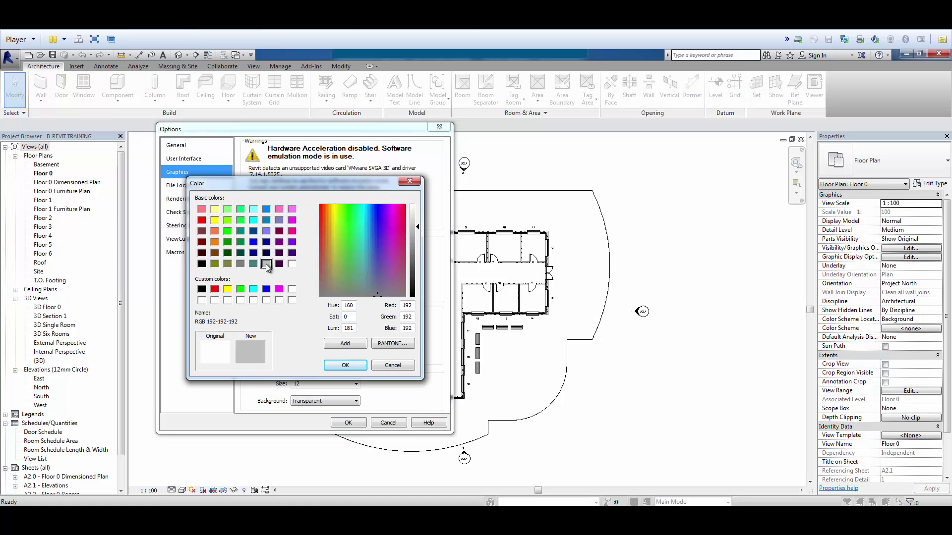
{"action": "left_click", "coordinate": [342, 366]}
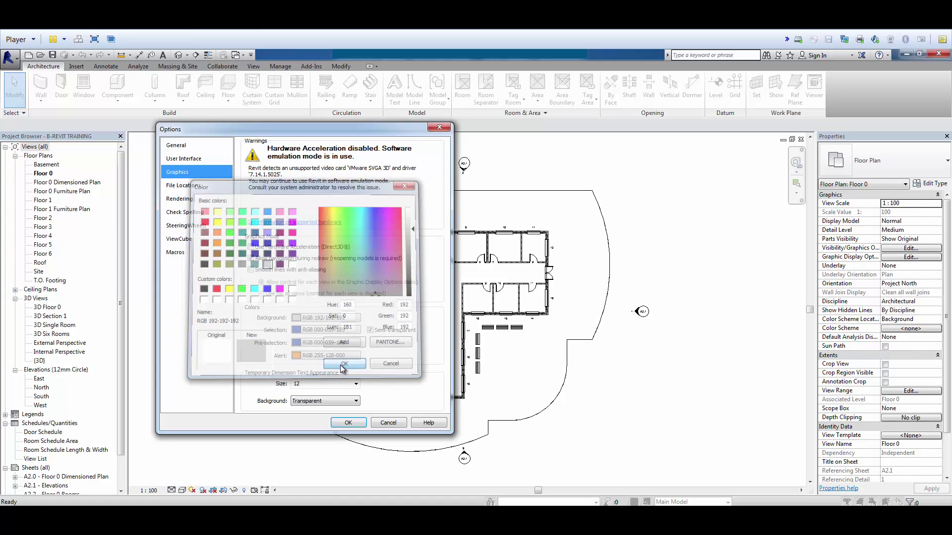
{"action": "left_click", "coordinate": [354, 422]}
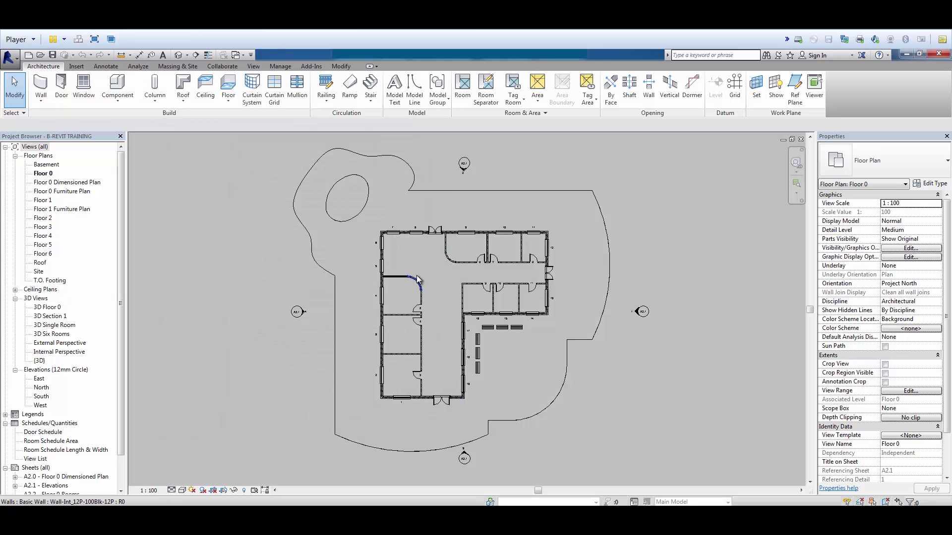
Turn on the Thin Lines display for the Floor 0 plan
{"action": "scroll", "coordinate": [409, 247], "scroll_direction": "up", "scroll_amount": 5}
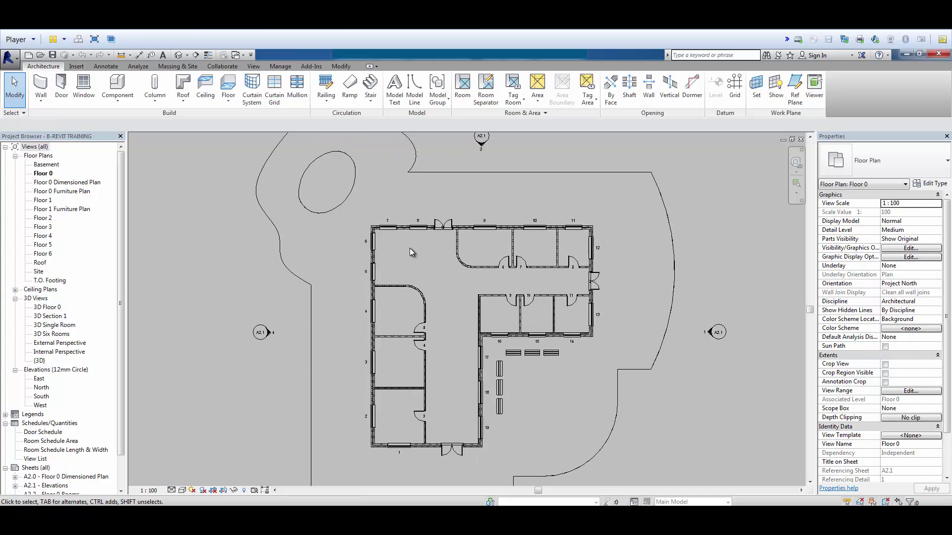
{"action": "scroll", "coordinate": [409, 248], "scroll_direction": "up", "scroll_amount": 1}
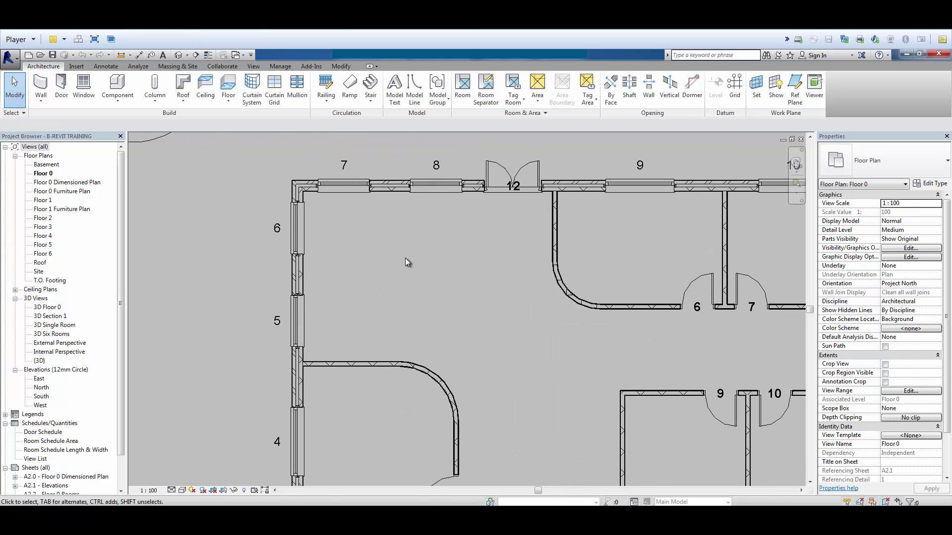
{"action": "scroll", "coordinate": [406, 248], "scroll_direction": "up", "scroll_amount": 1}
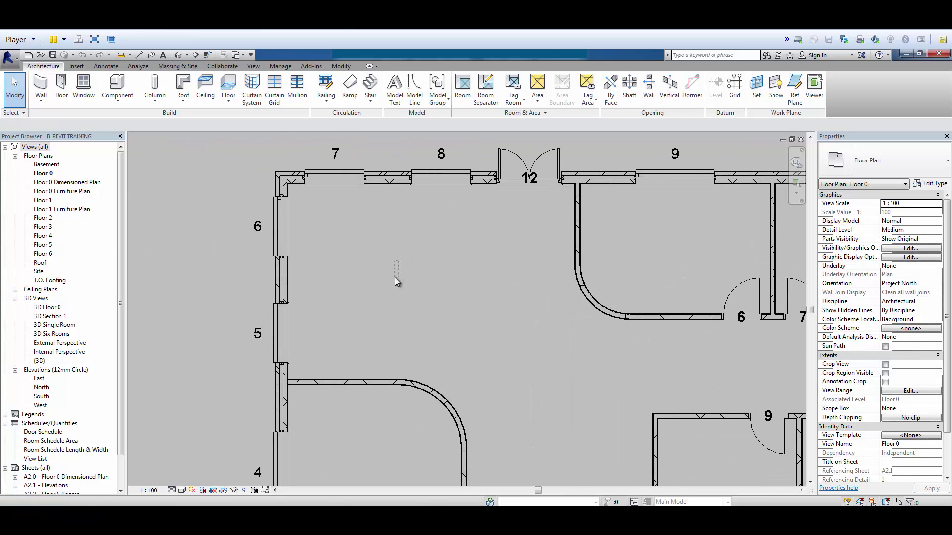
{"action": "middle_click_drag", "start_coordinate": [403, 272], "coordinate": [382, 290]}
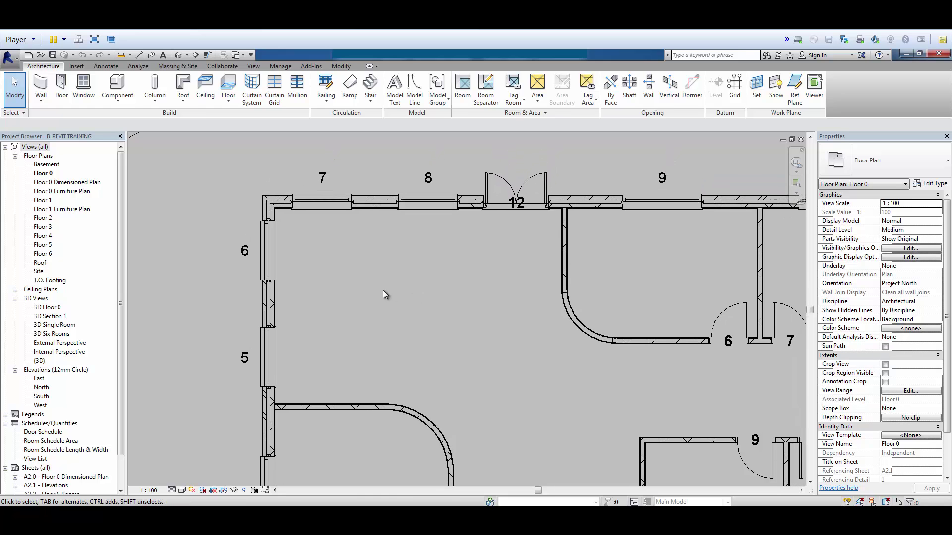
{"action": "scroll", "coordinate": [378, 267], "scroll_direction": "up", "scroll_amount": 1}
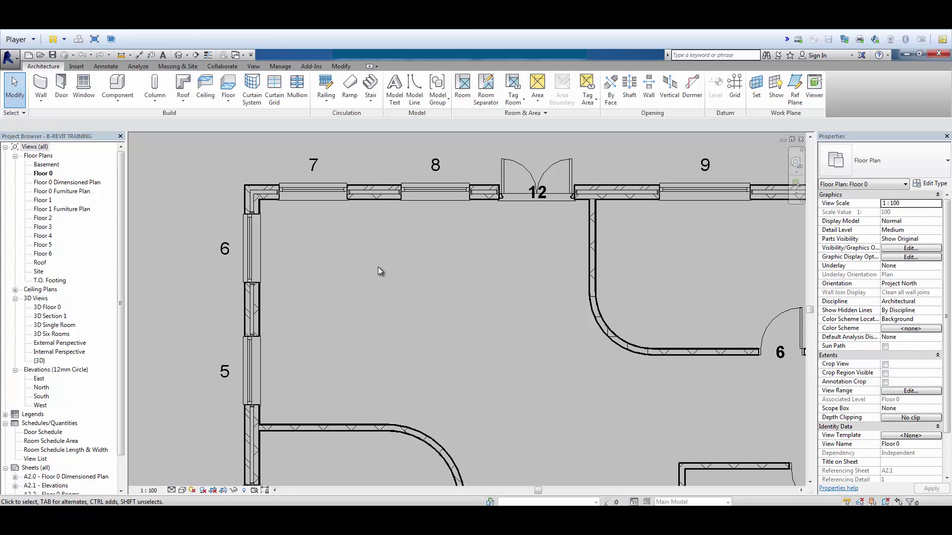
{"action": "left_click", "coordinate": [209, 55]}
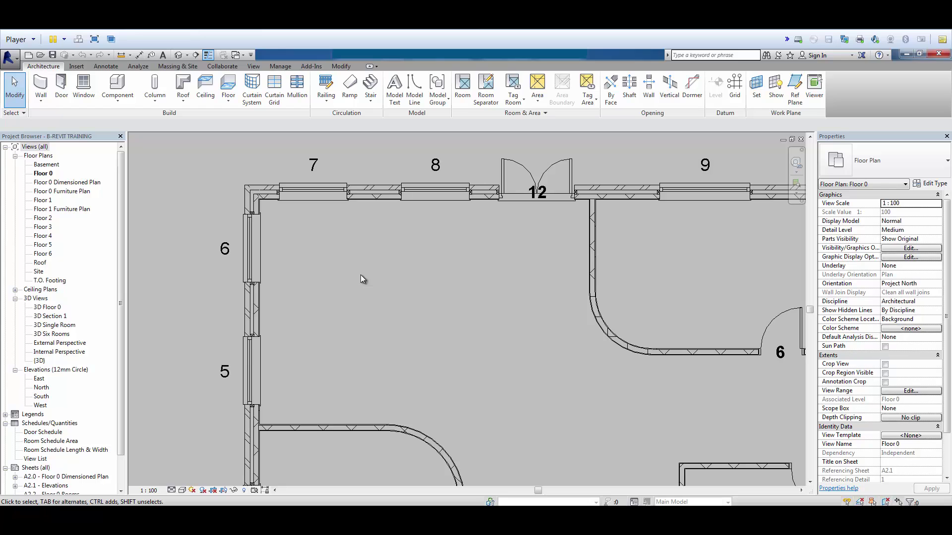
Save and close the current project, and reopen B-REVIT TRAINING from the recent projects
{"action": "left_click", "coordinate": [52, 54]}
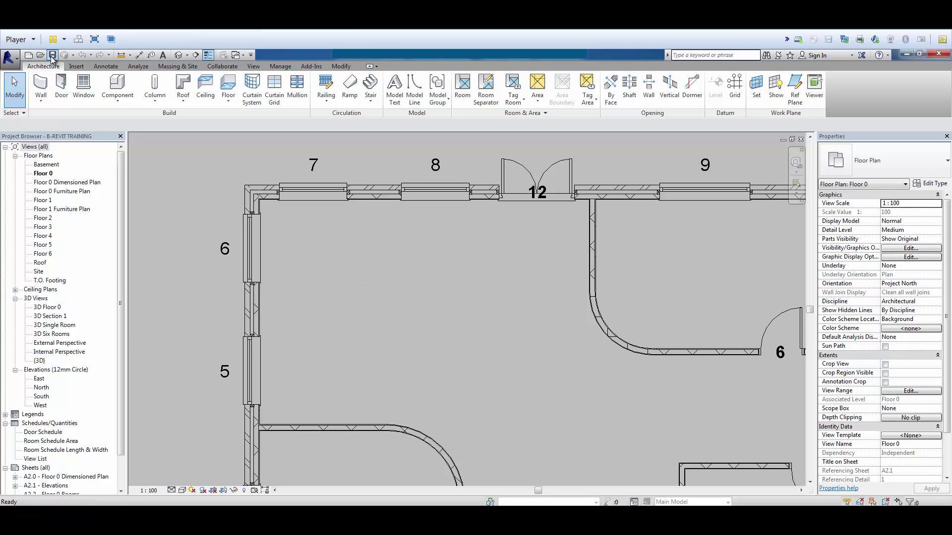
{"action": "left_click", "coordinate": [9, 58]}
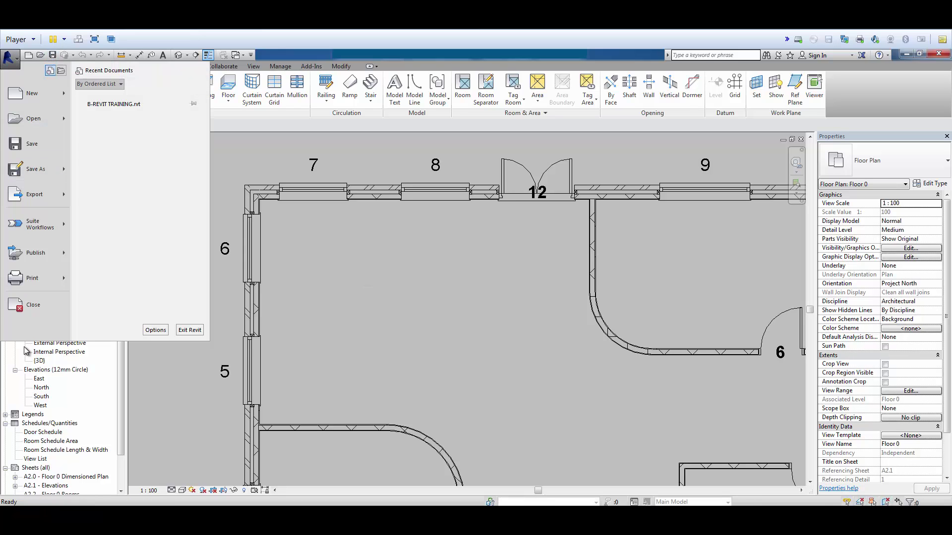
{"action": "left_click", "coordinate": [34, 305]}
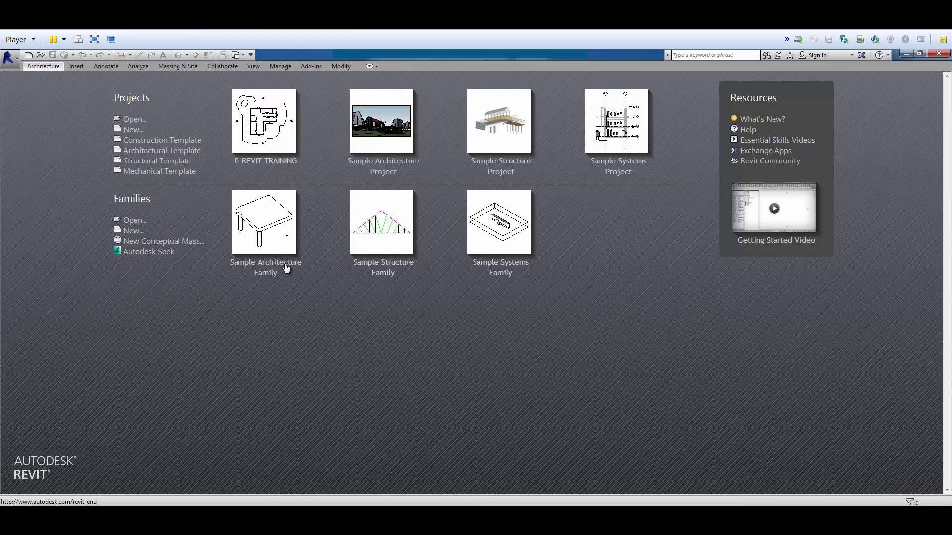
{"action": "left_click", "coordinate": [264, 132]}
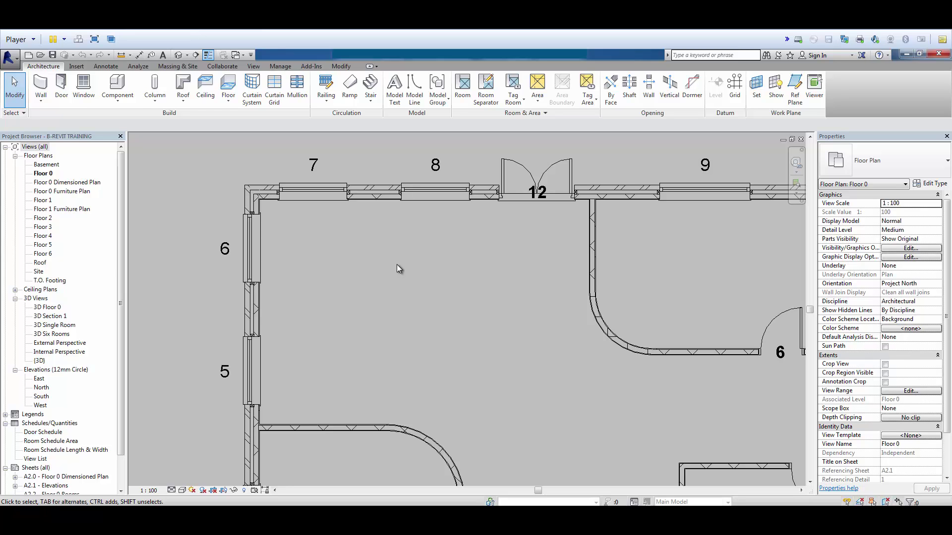
Set the line style for new model lines to Wide Lines and leave the Model Line command without drawing
{"action": "scroll", "coordinate": [395, 264], "scroll_direction": "down", "scroll_amount": 5}
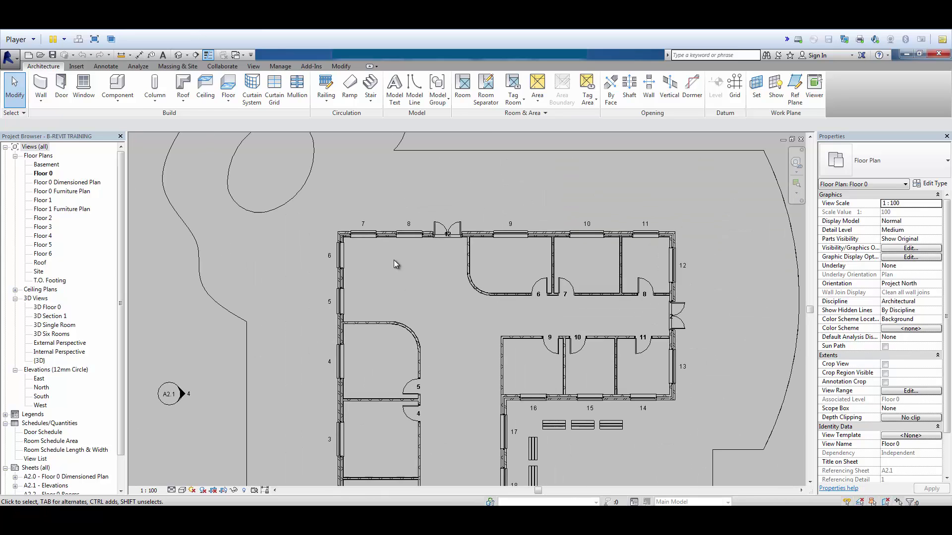
{"action": "middle_click_drag", "start_coordinate": [439, 320], "coordinate": [424, 265]}
{"action": "scroll", "coordinate": [428, 269], "scroll_direction": "up", "scroll_amount": 1}
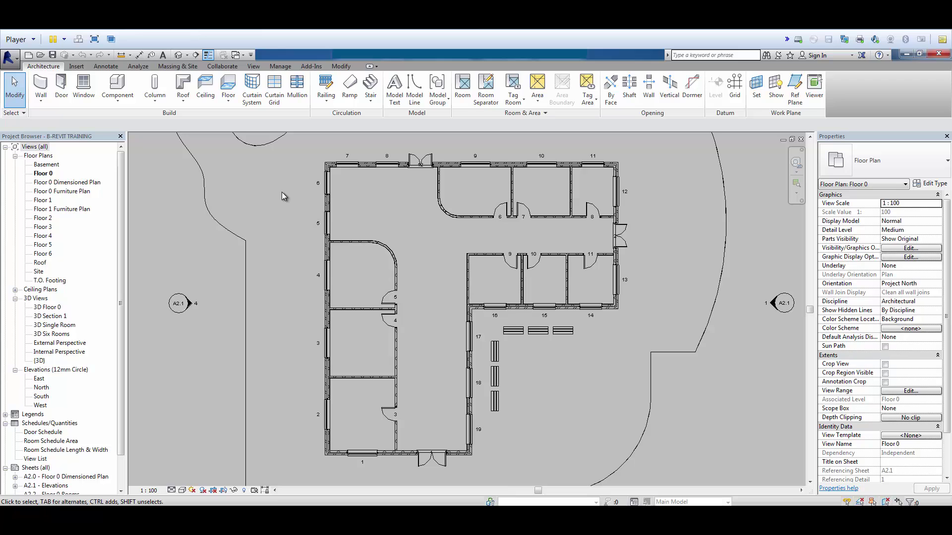
{"action": "left_click", "coordinate": [416, 91]}
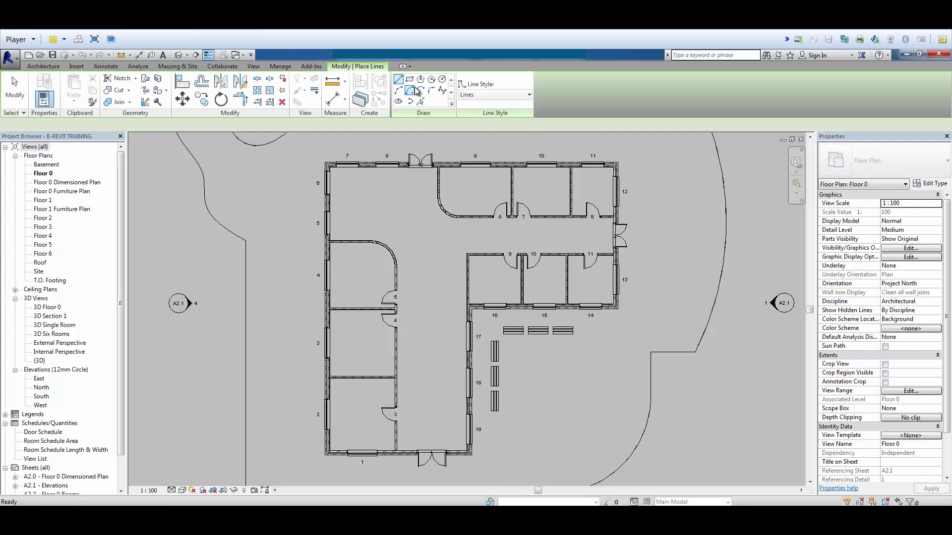
{"action": "left_click", "coordinate": [527, 96]}
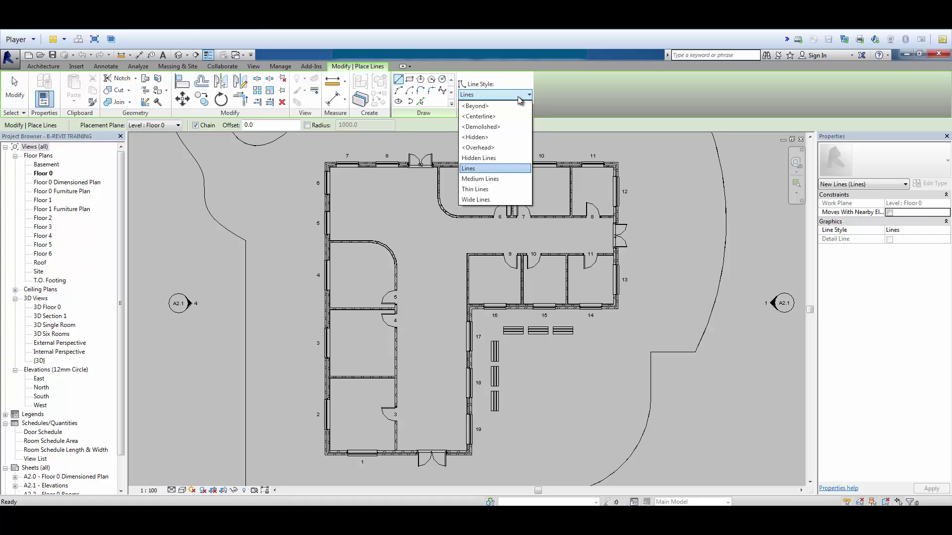
{"action": "key", "text": "Return"}
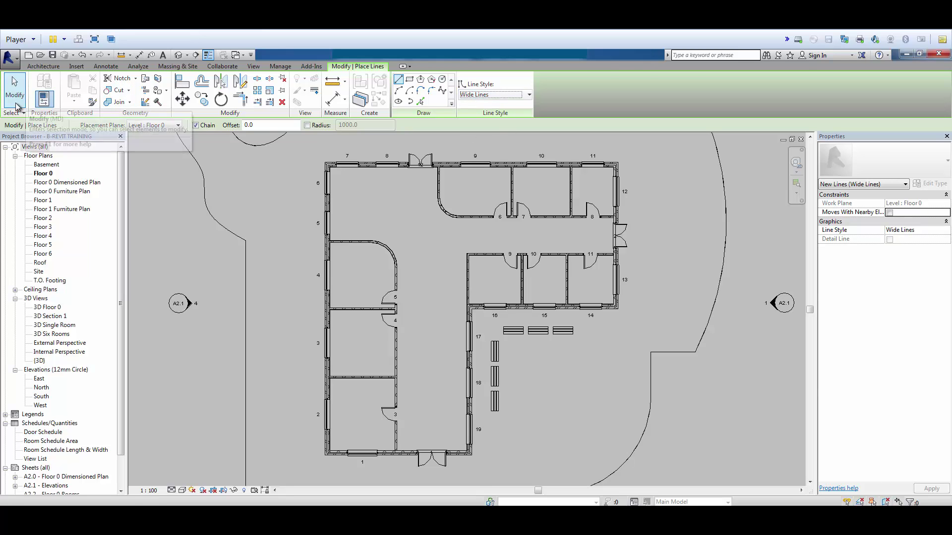
{"action": "left_click", "coordinate": [19, 99]}
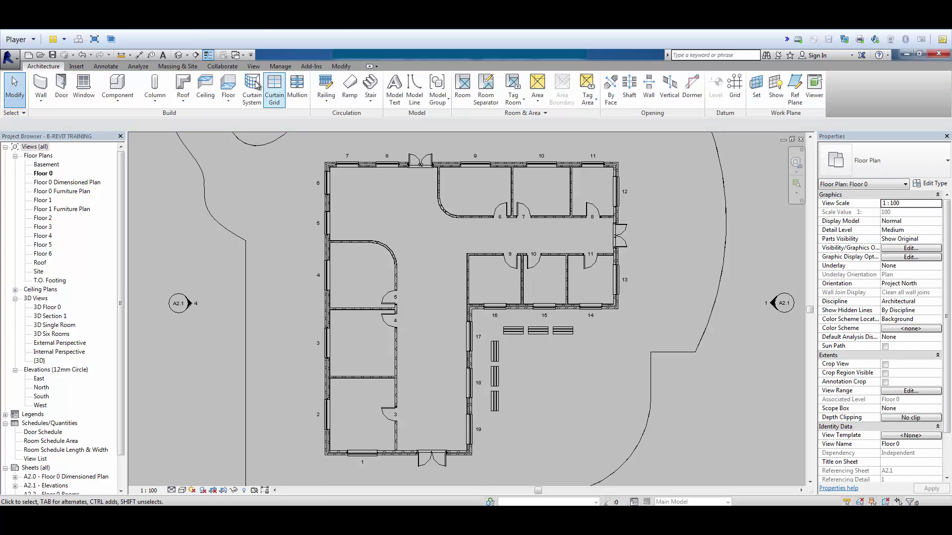
Try setting the leader arrowhead of the 3.5mm Arial text type to Arrow Filled 20 Degree
{"action": "left_click", "coordinate": [107, 67]}
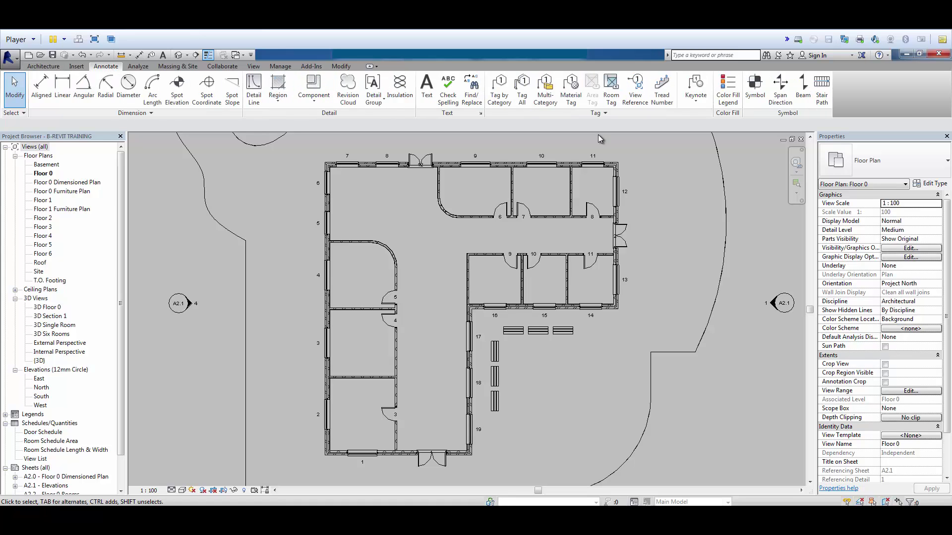
{"action": "left_click", "coordinate": [481, 114]}
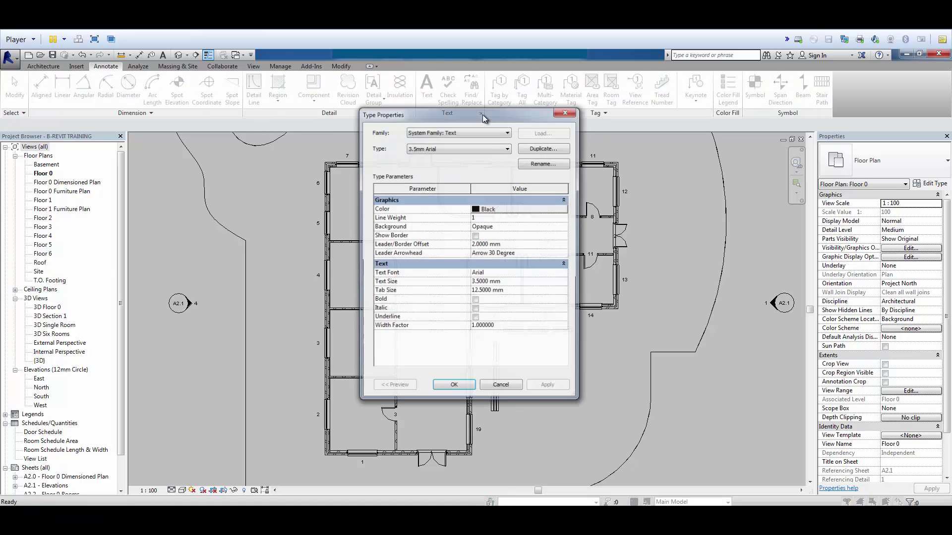
{"action": "left_click_drag", "start_coordinate": [453, 111], "coordinate": [429, 113]}
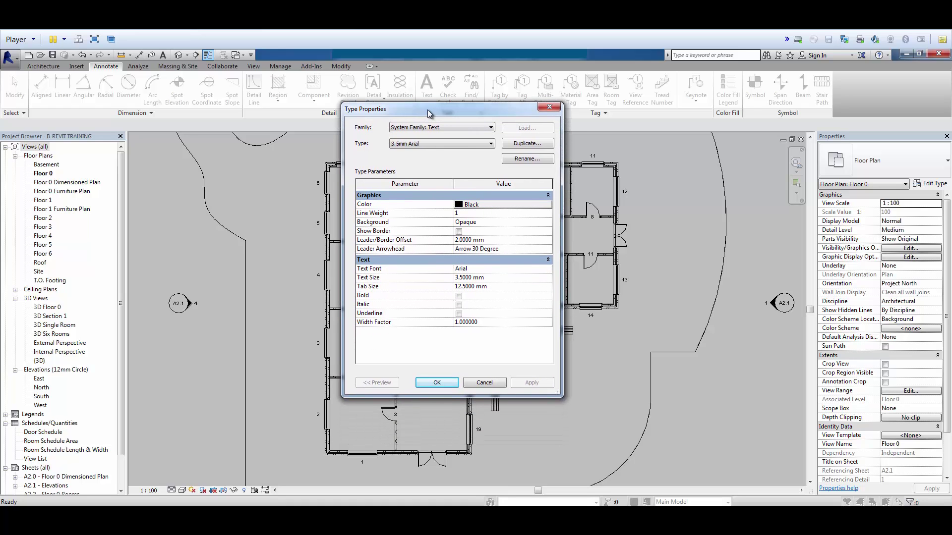
{"action": "left_click", "coordinate": [538, 251]}
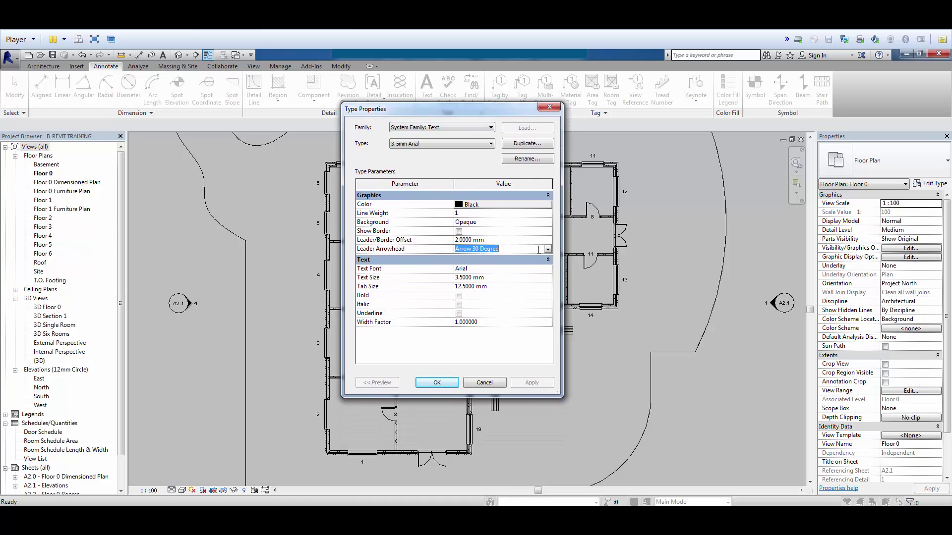
{"action": "left_click", "coordinate": [548, 250]}
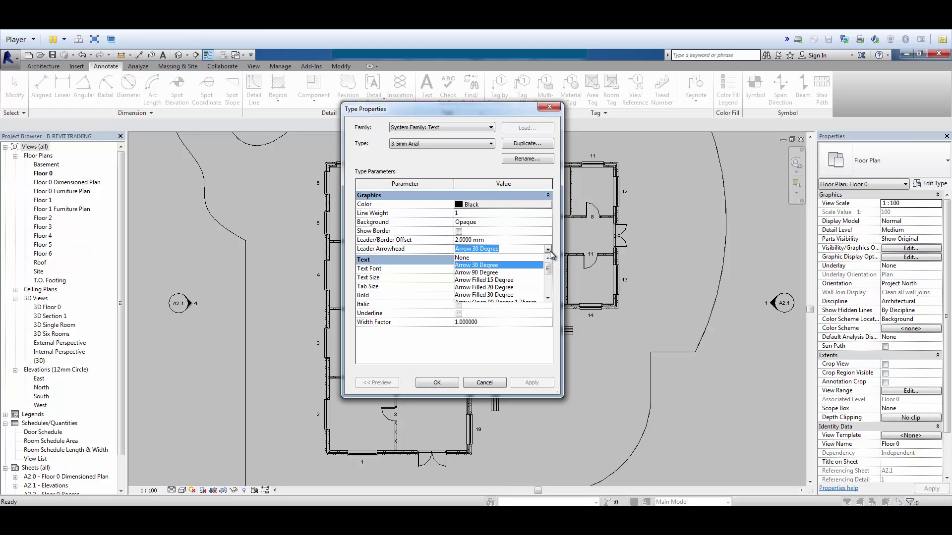
{"action": "type", "text": "20"}
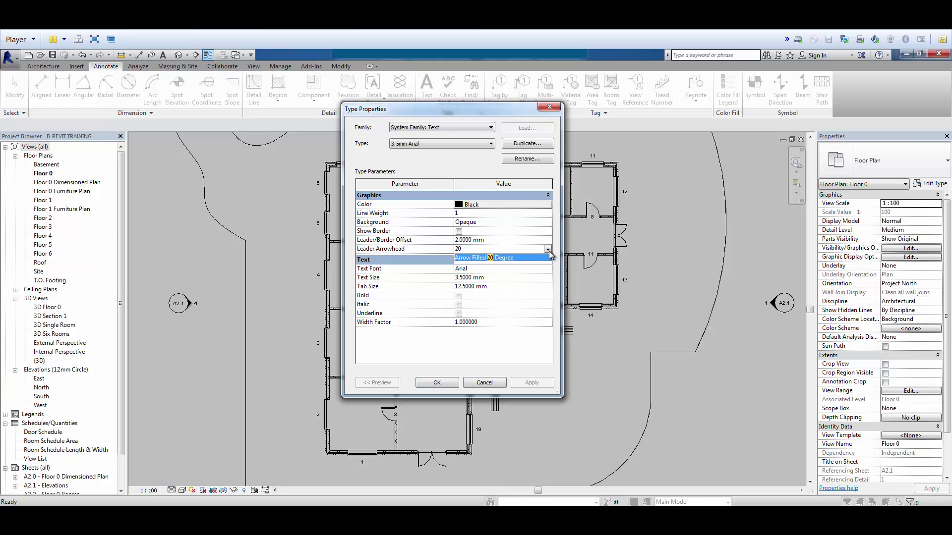
{"action": "left_click", "coordinate": [546, 258]}
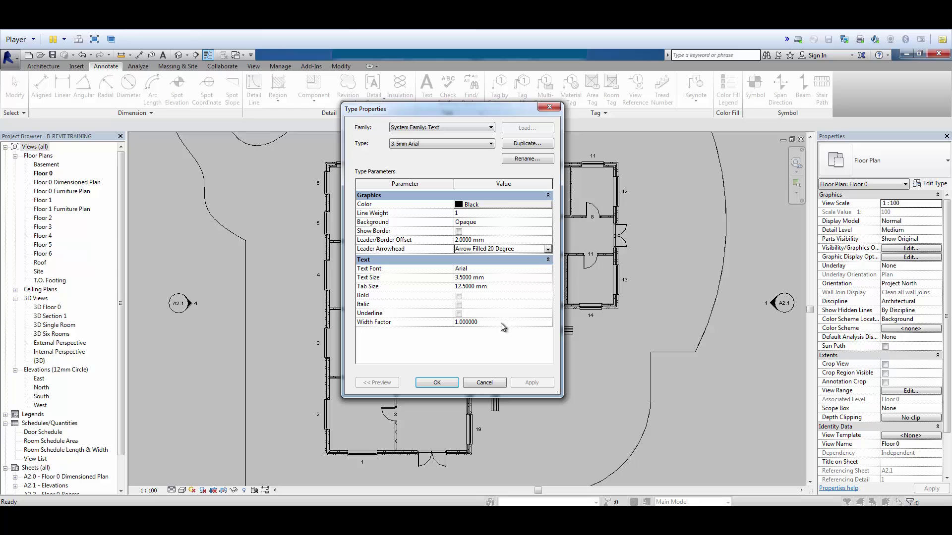
{"action": "left_click", "coordinate": [485, 383]}
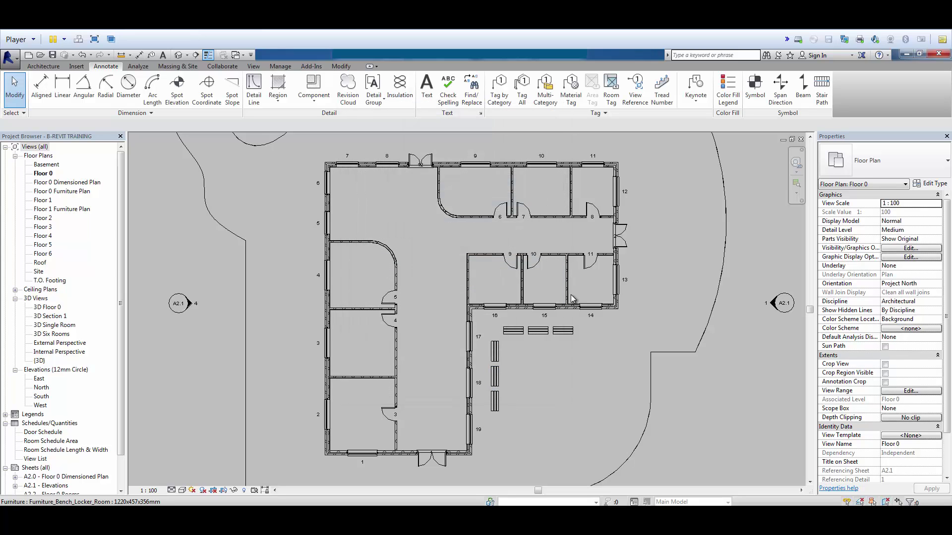
Start a new wall, search the wall types for "int", pick Wall-Int_12P-100Blk-12P, and leave the command without drawing
{"action": "left_click", "coordinate": [43, 66]}
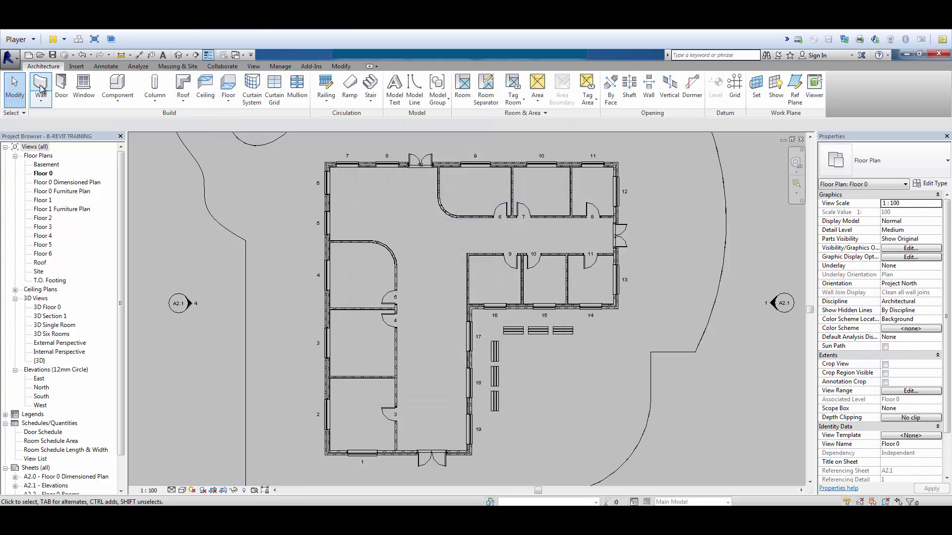
{"action": "left_click", "coordinate": [42, 85]}
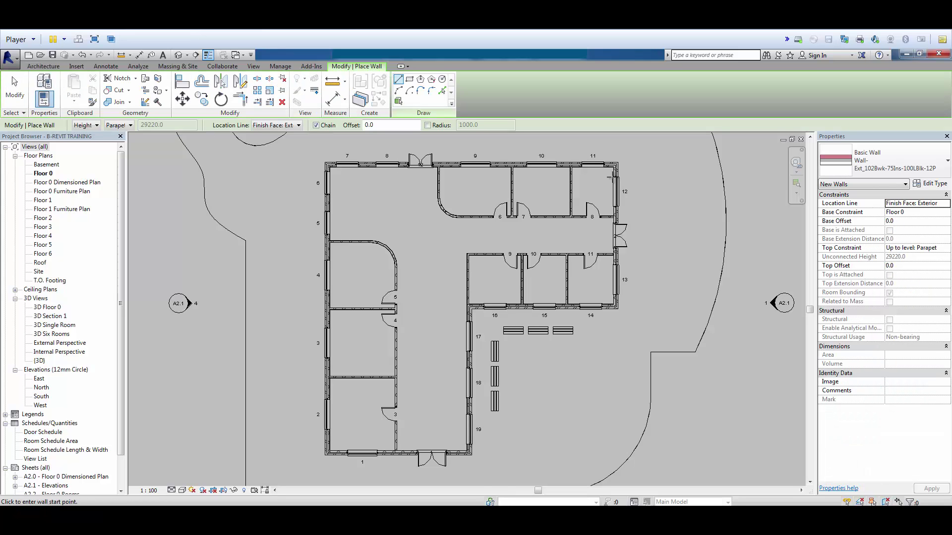
{"action": "left_click", "coordinate": [930, 163]}
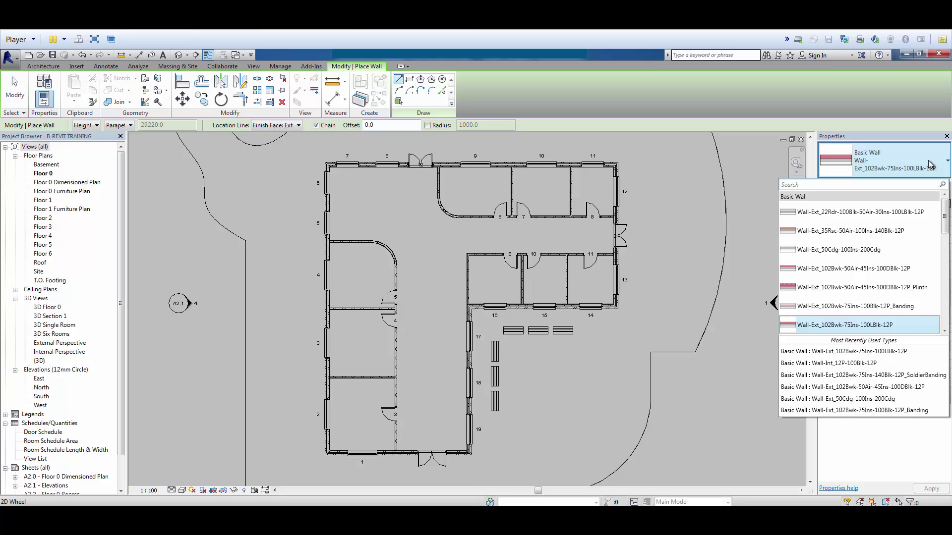
{"action": "type", "text": "int"}
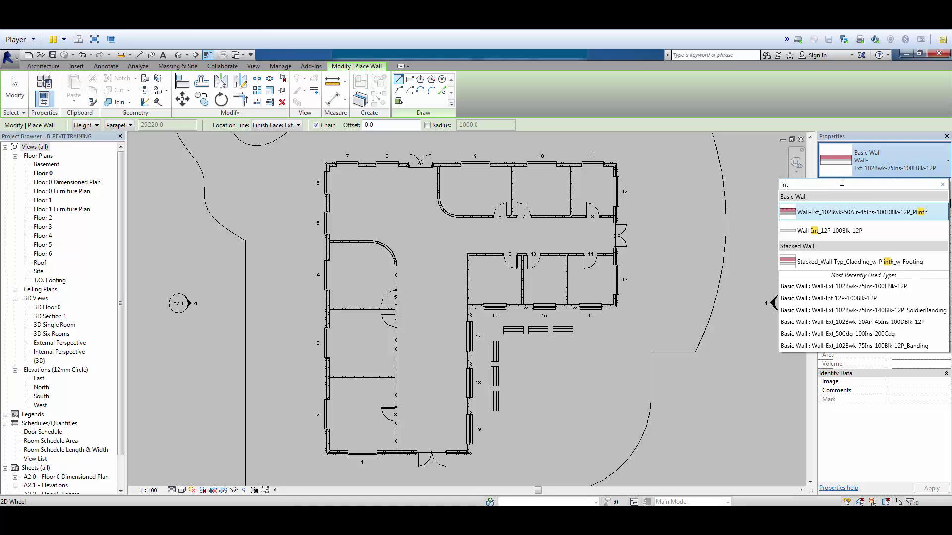
{"action": "left_click", "coordinate": [818, 232]}
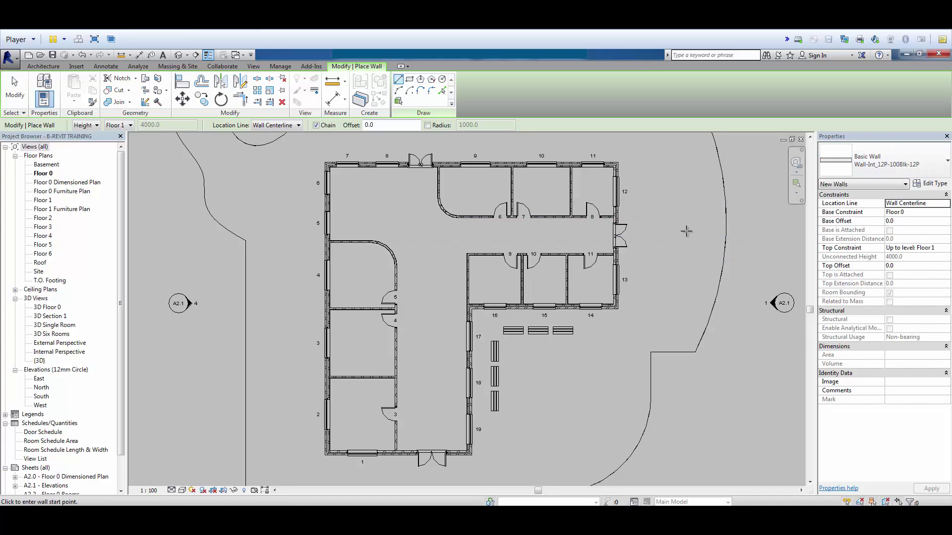
{"action": "left_click", "coordinate": [15, 90]}
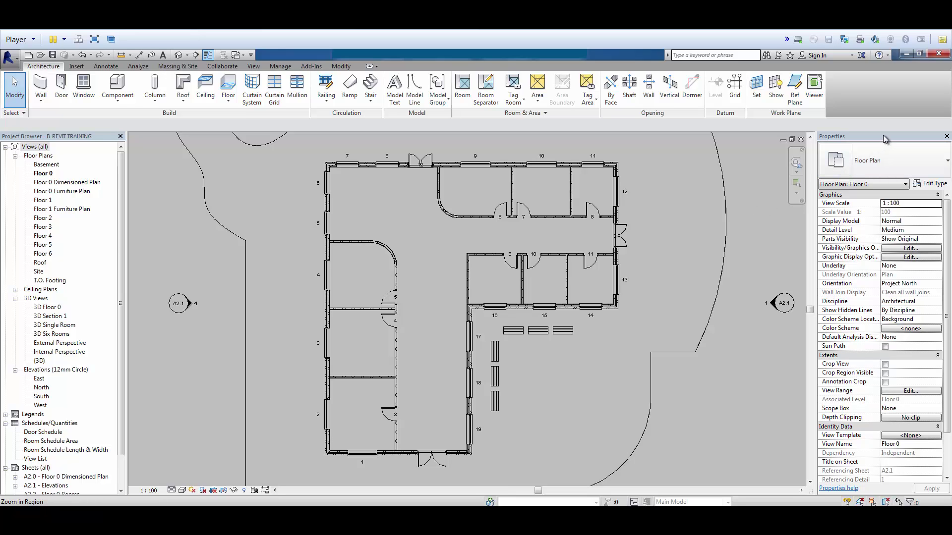
Dock the Properties palette above the Project Browser, look through the floor plan's parameters, and dock the palette back on the opposite side
{"action": "left_click_drag", "start_coordinate": [884, 135], "coordinate": [60, 147]}
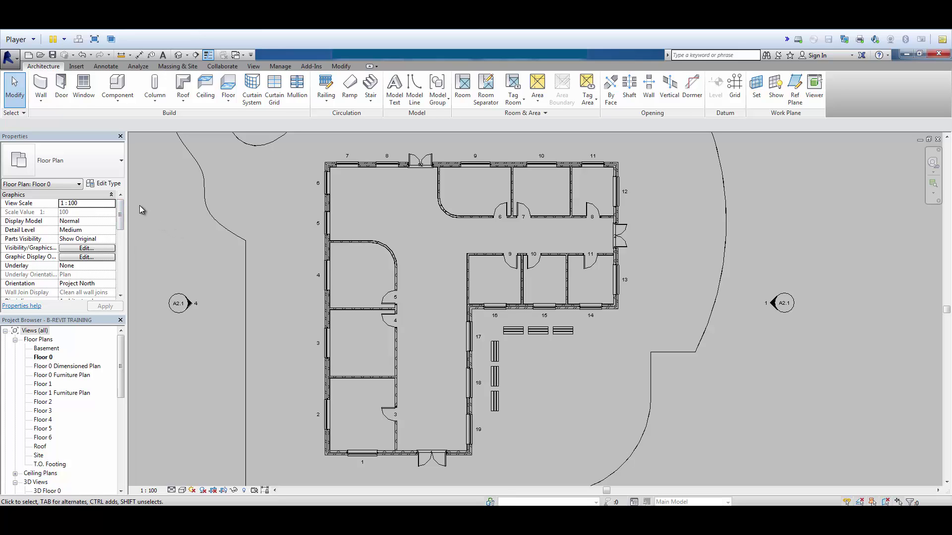
{"action": "scroll", "coordinate": [123, 226], "scroll_direction": "down", "scroll_amount": 1}
{"action": "mouse_move", "coordinate": [123, 227]}
{"action": "left_mouse_down"}
{"action": "mouse_move", "coordinate": [122, 245]}
{"action": "mouse_move", "coordinate": [123, 213]}
{"action": "mouse_move", "coordinate": [122, 244]}
{"action": "left_mouse_up"}
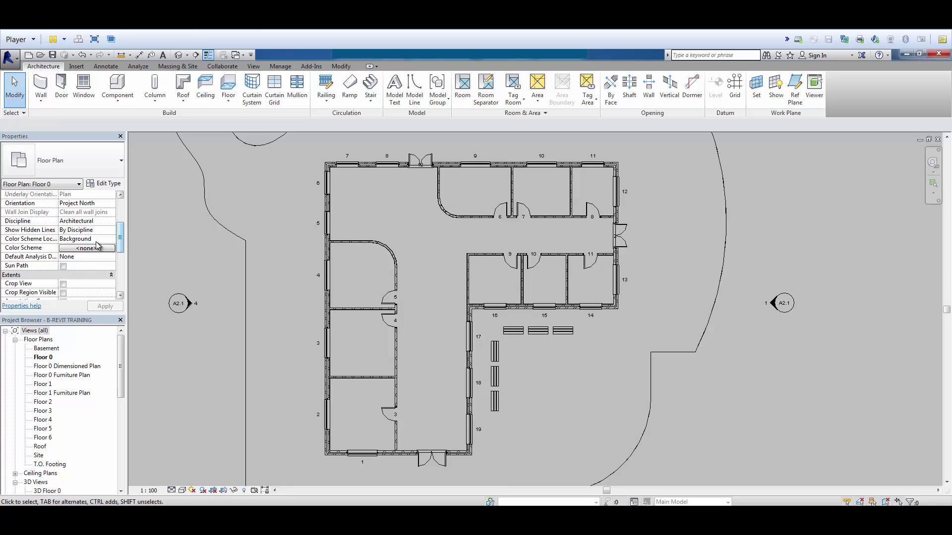
{"action": "mouse_move", "coordinate": [122, 242]}
{"action": "left_mouse_down"}
{"action": "mouse_move", "coordinate": [124, 273]}
{"action": "mouse_move", "coordinate": [121, 207]}
{"action": "left_mouse_up"}
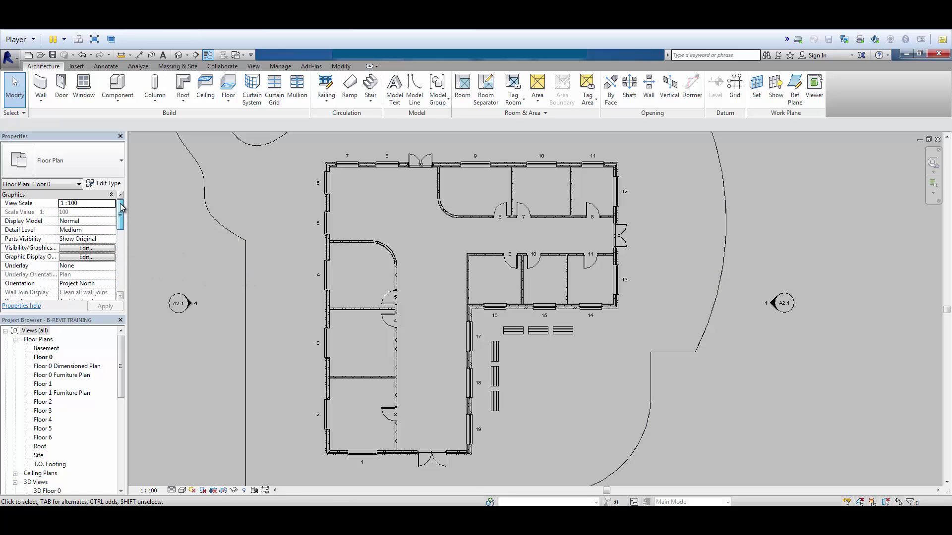
{"action": "left_click_drag", "start_coordinate": [76, 136], "coordinate": [938, 164]}
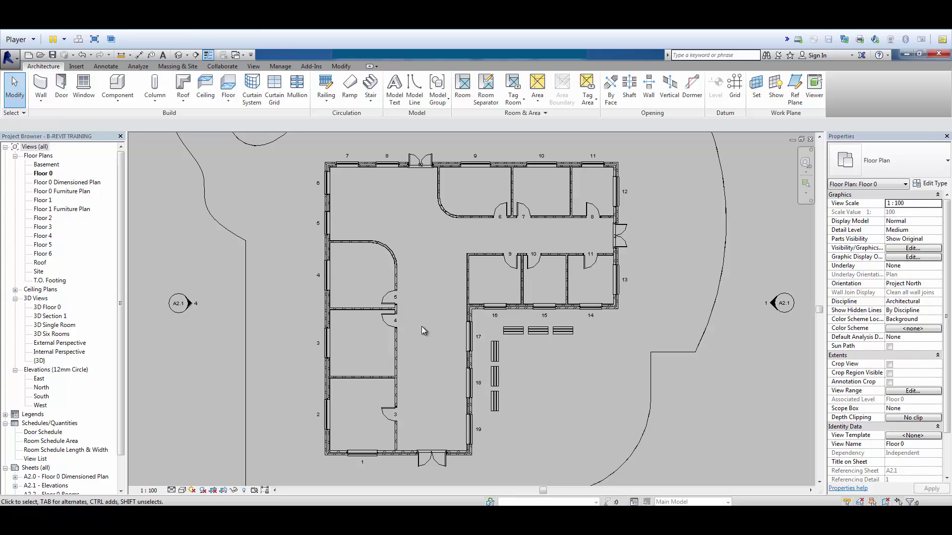
Turn on Reveal Constraints for the Floor 0 plan, examine the constraints around the corridor, and turn it off again
{"action": "left_click", "coordinate": [265, 491]}
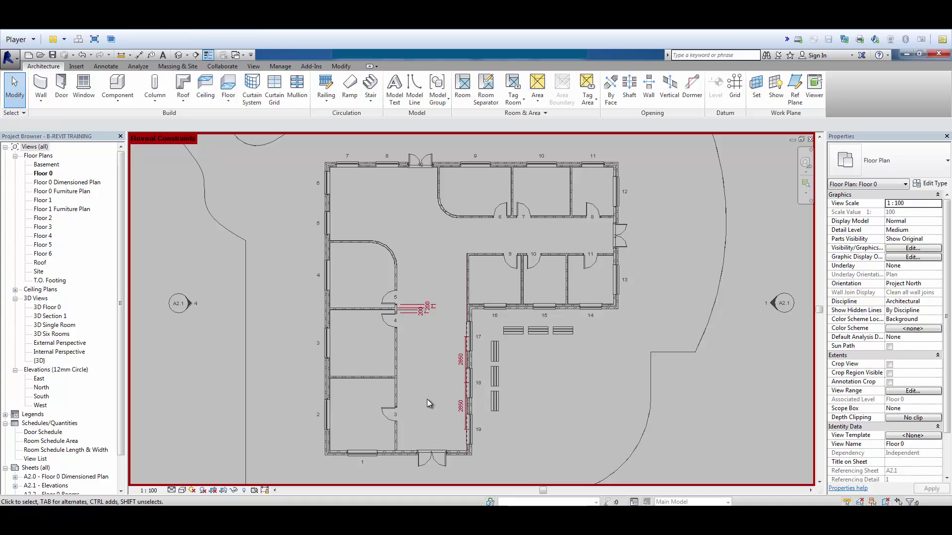
{"action": "scroll", "coordinate": [460, 401], "scroll_direction": "up", "scroll_amount": 4}
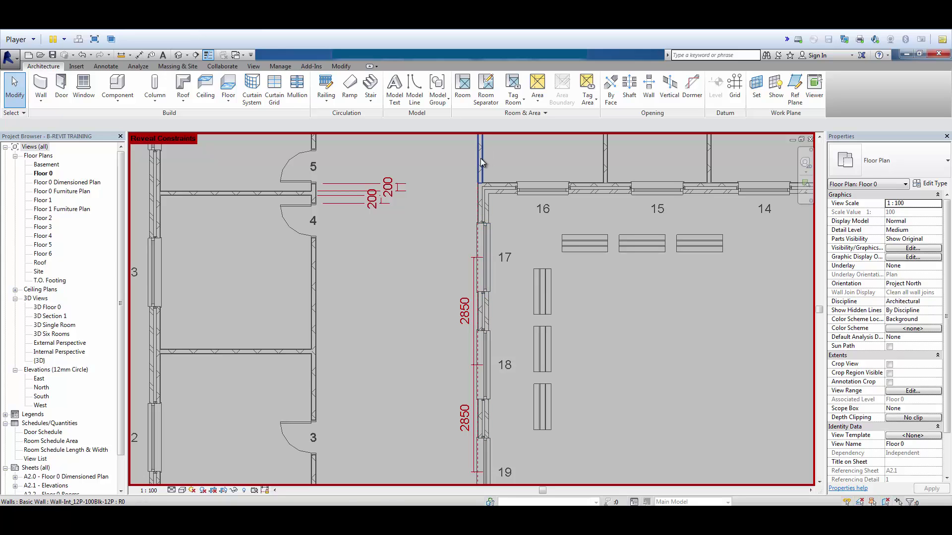
{"action": "scroll", "coordinate": [426, 278], "scroll_direction": "down", "scroll_amount": 2}
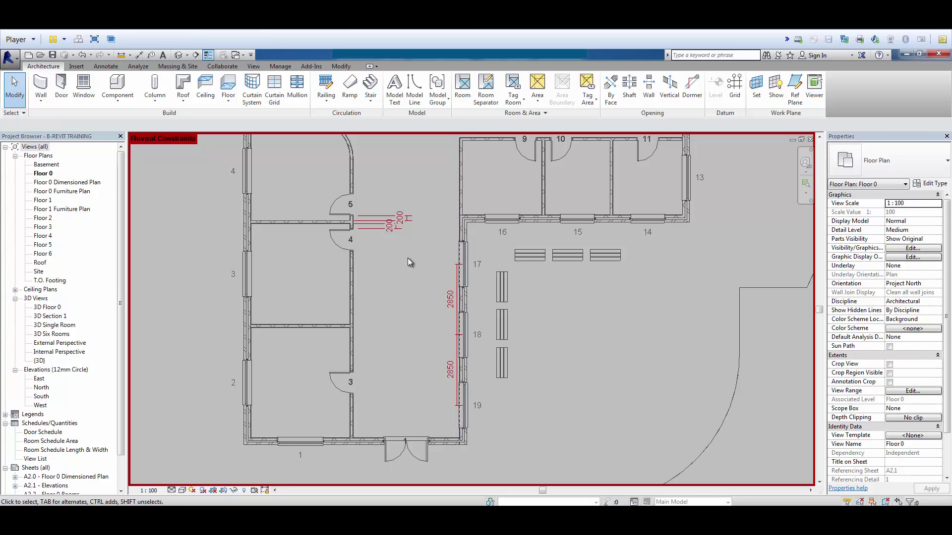
{"action": "scroll", "coordinate": [384, 298], "scroll_direction": "down", "scroll_amount": 1}
{"action": "scroll", "coordinate": [384, 297], "scroll_direction": "down", "scroll_amount": 1}
{"action": "middle_click_drag", "start_coordinate": [391, 299], "coordinate": [405, 353]}
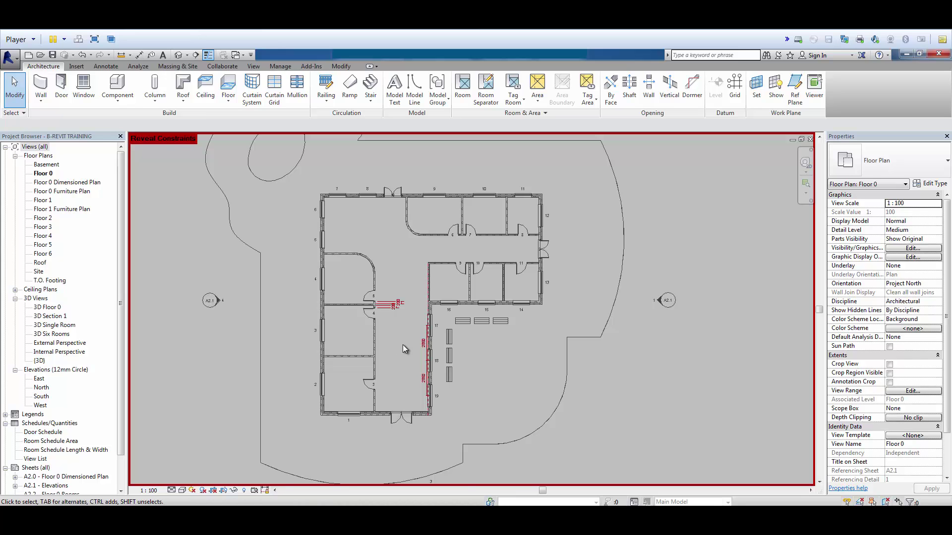
{"action": "scroll", "coordinate": [400, 339], "scroll_direction": "up", "scroll_amount": 1}
{"action": "scroll", "coordinate": [399, 340], "scroll_direction": "up", "scroll_amount": 1}
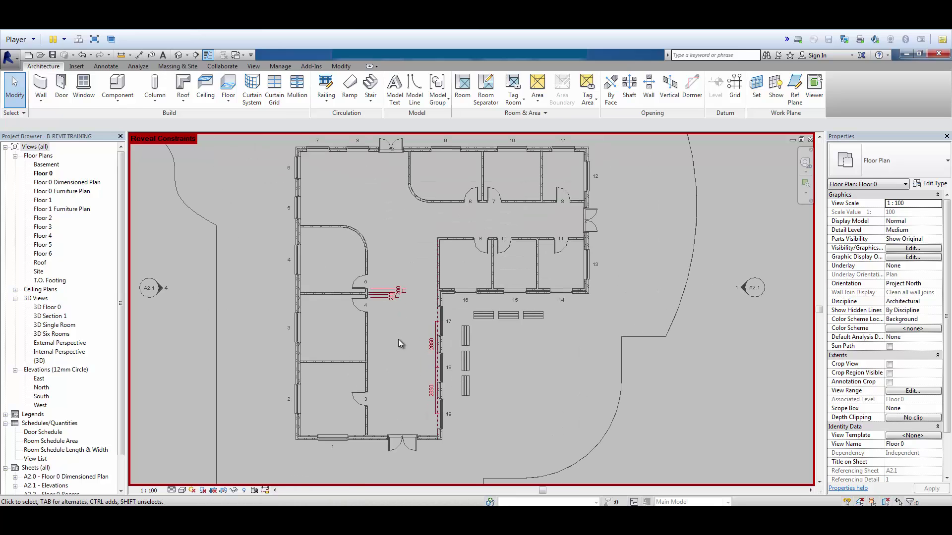
{"action": "left_click", "coordinate": [266, 492]}
Use Select Host on window tag 9 to select its window, and clear the selection
{"action": "middle_click_drag", "start_coordinate": [259, 388], "coordinate": [255, 406]}
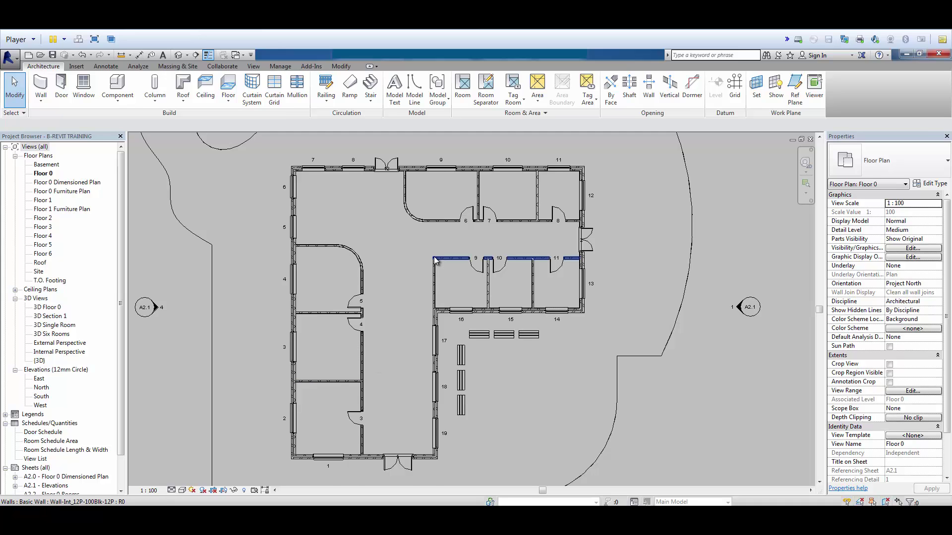
{"action": "scroll", "coordinate": [415, 243], "scroll_direction": "up", "scroll_amount": 1}
{"action": "scroll", "coordinate": [414, 248], "scroll_direction": "down", "scroll_amount": 1}
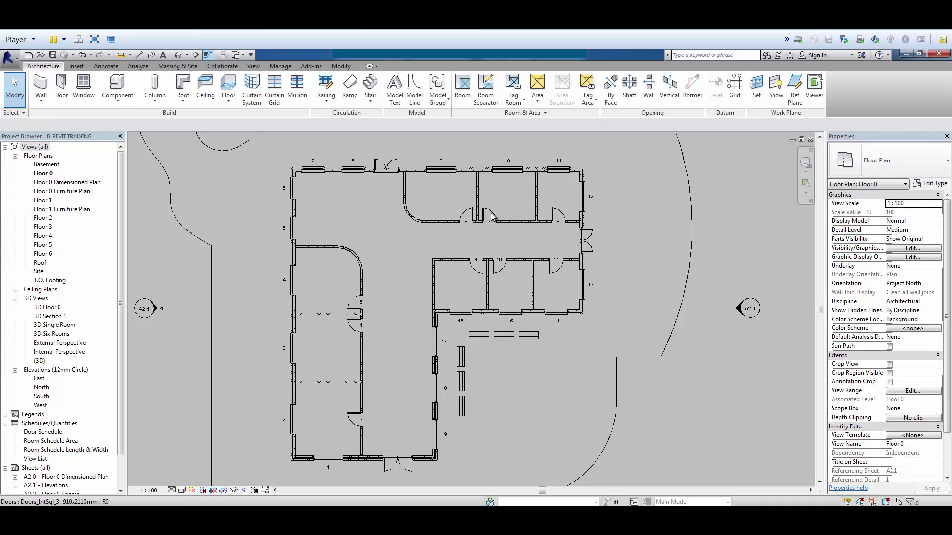
{"action": "scroll", "coordinate": [474, 159], "scroll_direction": "up", "scroll_amount": 3}
{"action": "middle_click_drag", "start_coordinate": [449, 210], "coordinate": [404, 258]}
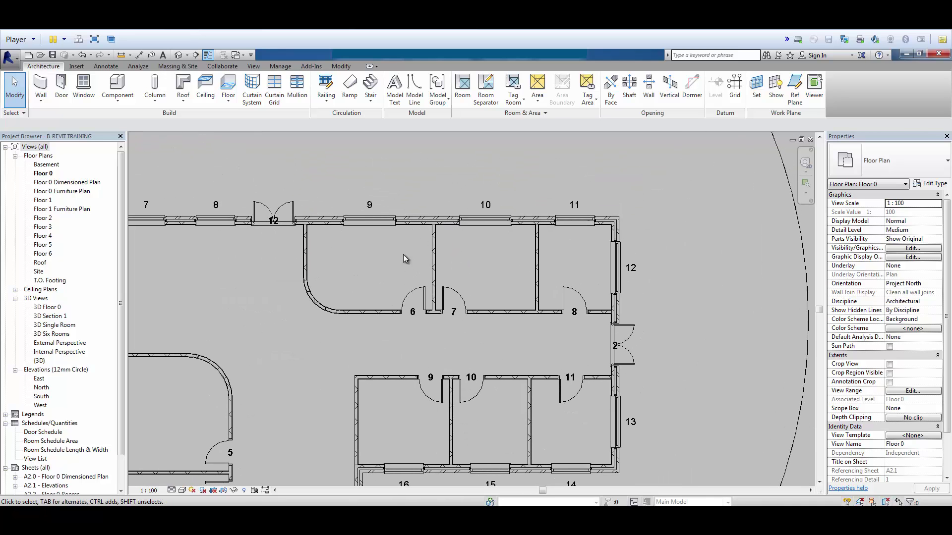
{"action": "left_click", "coordinate": [370, 205]}
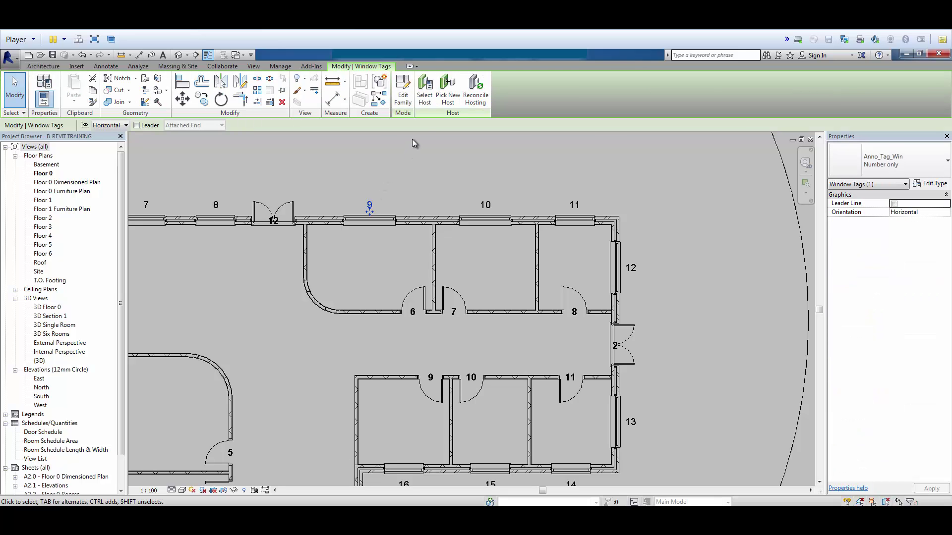
{"action": "left_click", "coordinate": [425, 101]}
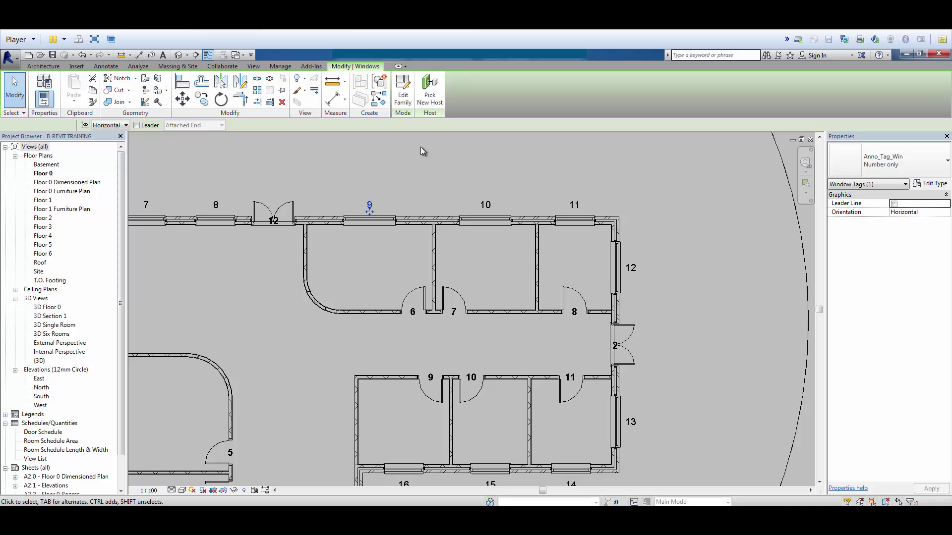
{"action": "left_click", "coordinate": [413, 177]}
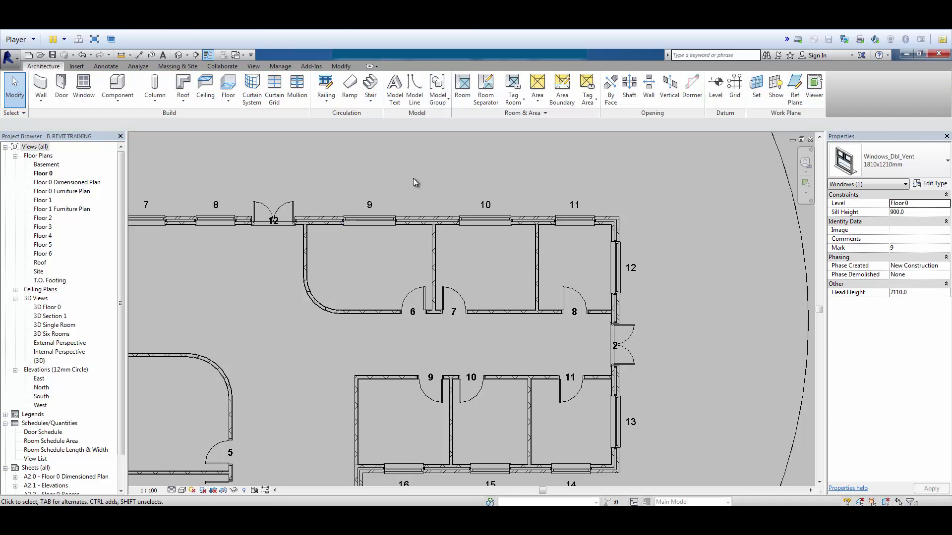
Select window tags 9, 10 and 11 together, switch the selection to their host windows, and clear it
{"action": "left_click_drag", "start_coordinate": [352, 189], "coordinate": [597, 214]}
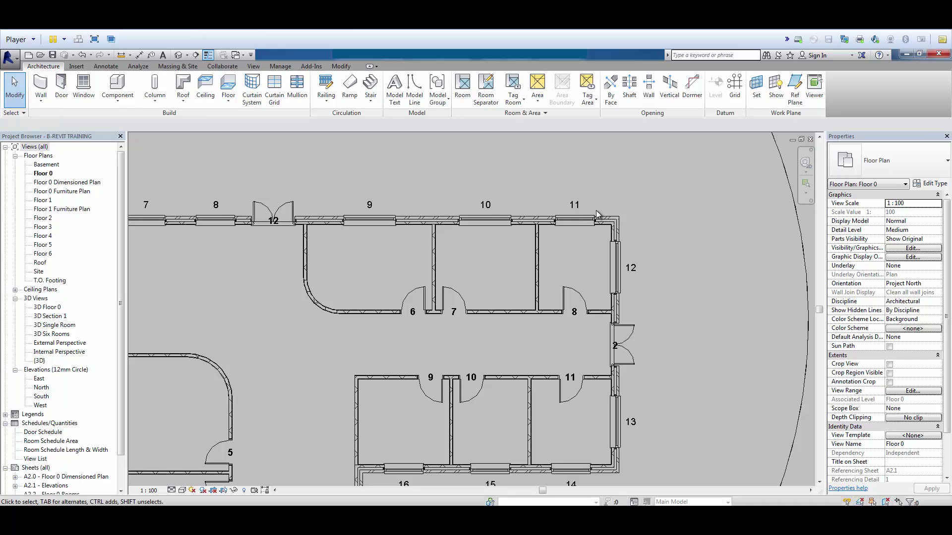
{"action": "left_click_drag", "start_coordinate": [331, 181], "coordinate": [610, 218]}
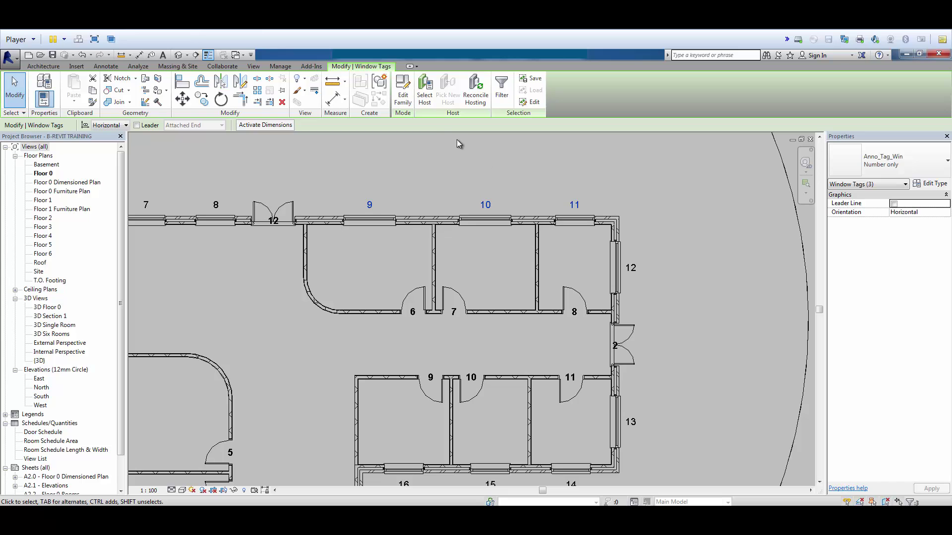
{"action": "left_click", "coordinate": [424, 92]}
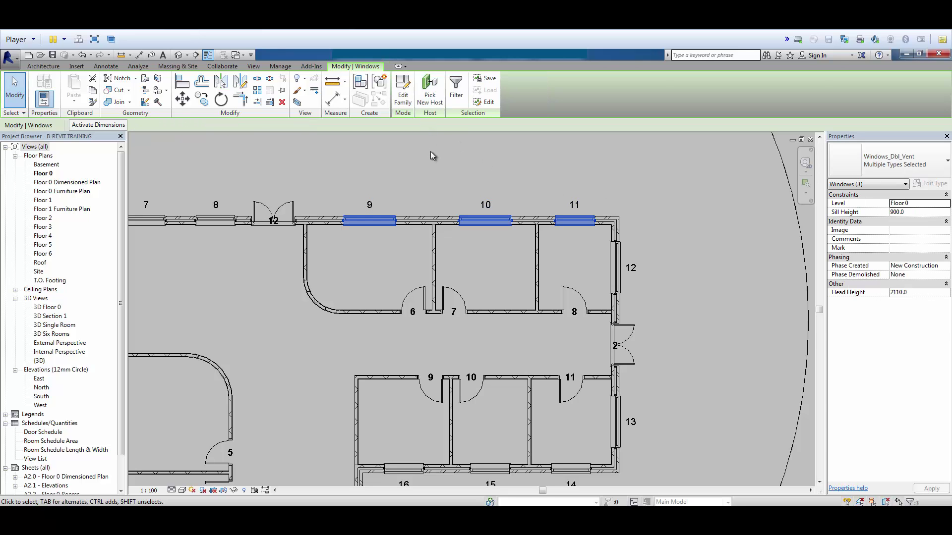
{"action": "left_click", "coordinate": [430, 171]}
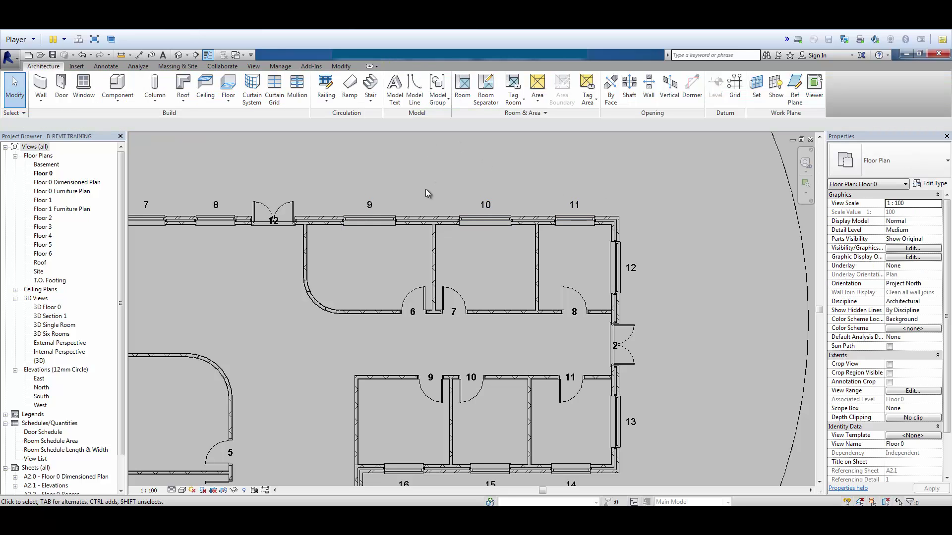
Use Create Similar on the exterior wall hosting windows 9 to 11 to draw a parallel wall about 11.4 m long outside the building
{"action": "left_click", "coordinate": [418, 221]}
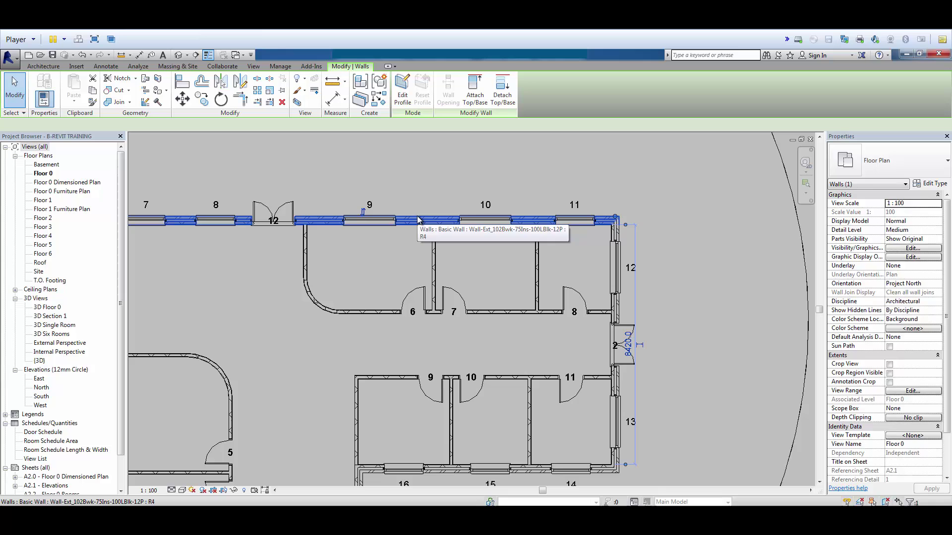
{"action": "left_click", "coordinate": [378, 100]}
{"action": "left_click", "coordinate": [300, 157]}
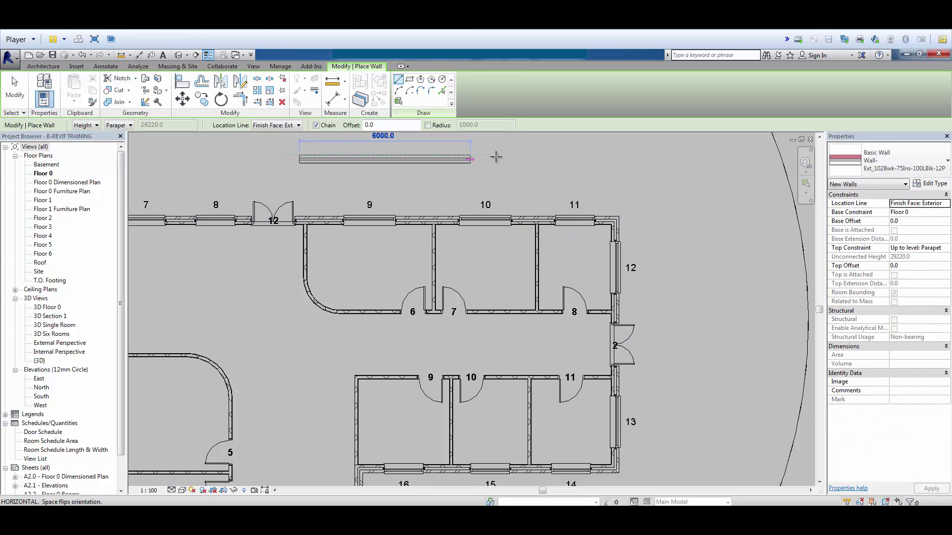
{"action": "left_click", "coordinate": [623, 158]}
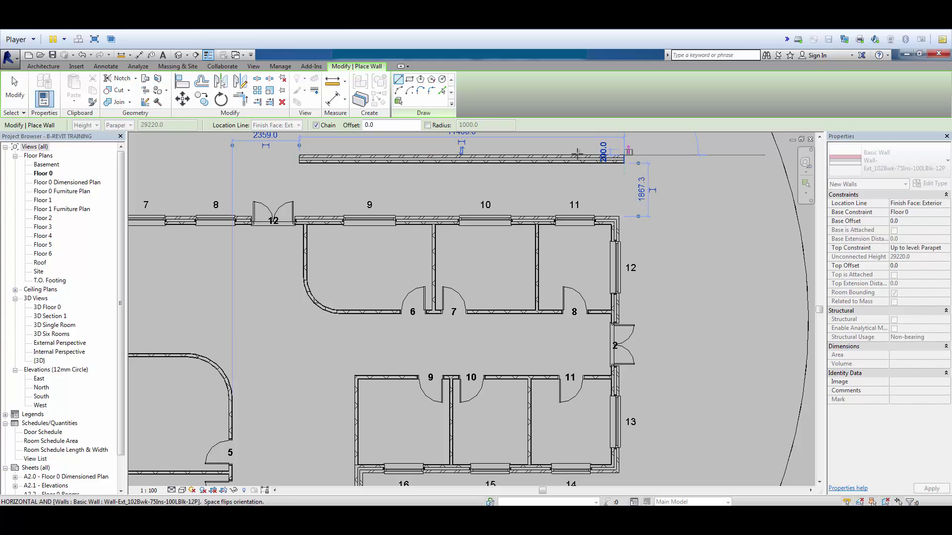
{"action": "left_click", "coordinate": [14, 90]}
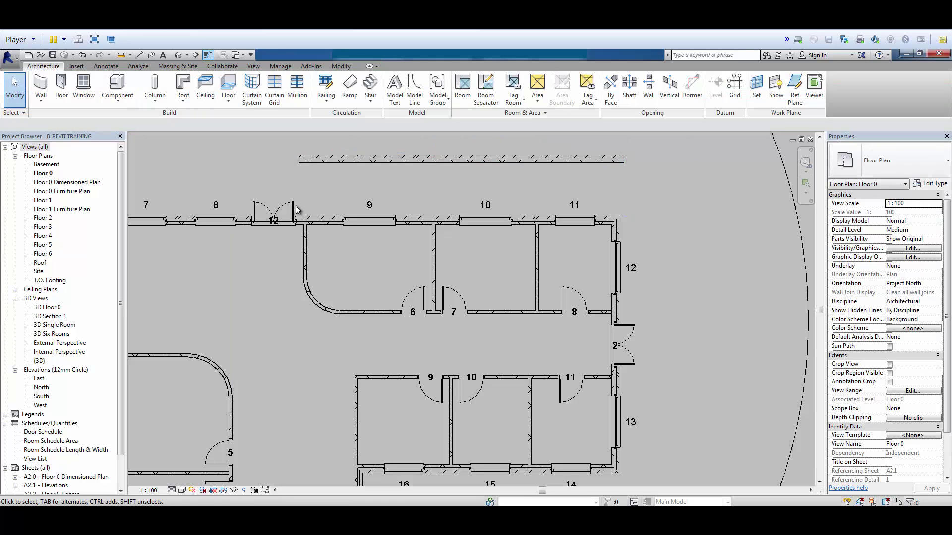
Rehost windows 9, 10 and 11 onto the detached parallel wall with Pick New Host, and undo the rehosting
{"action": "middle_click_drag", "start_coordinate": [391, 254], "coordinate": [375, 273]}
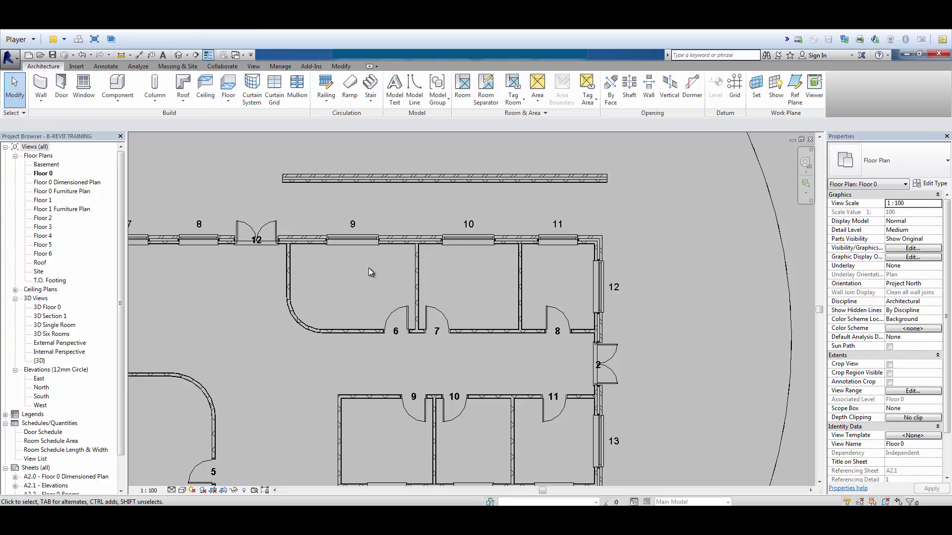
{"action": "left_click_drag", "start_coordinate": [333, 207], "coordinate": [605, 235]}
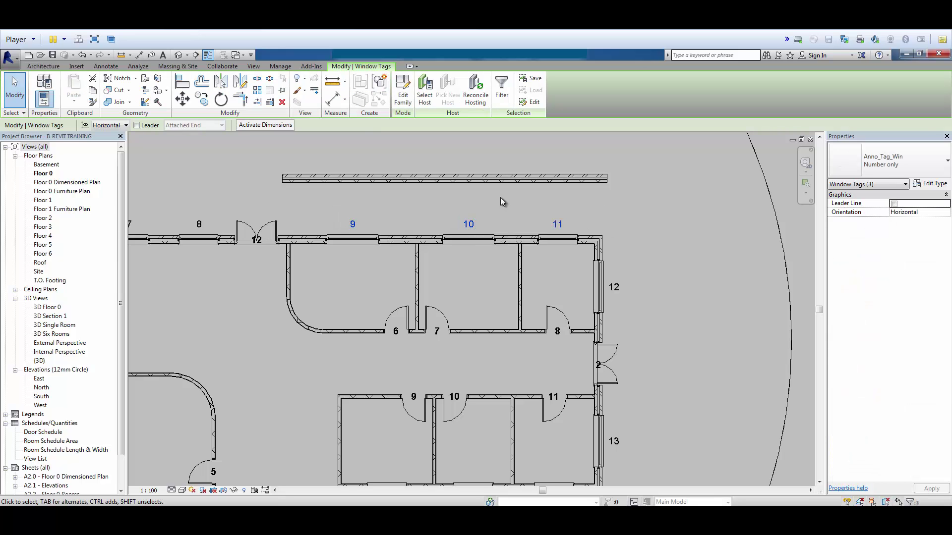
{"action": "left_click", "coordinate": [425, 102]}
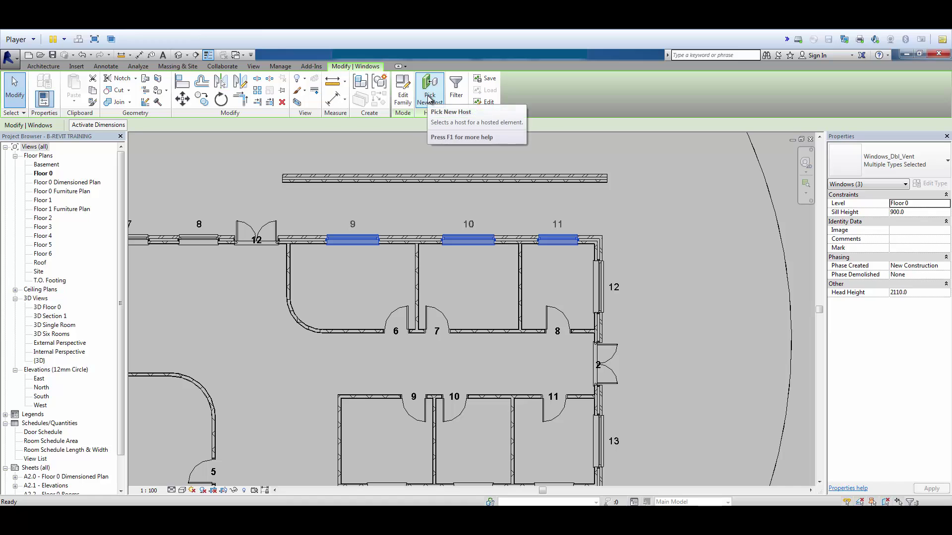
{"action": "left_click", "coordinate": [429, 99]}
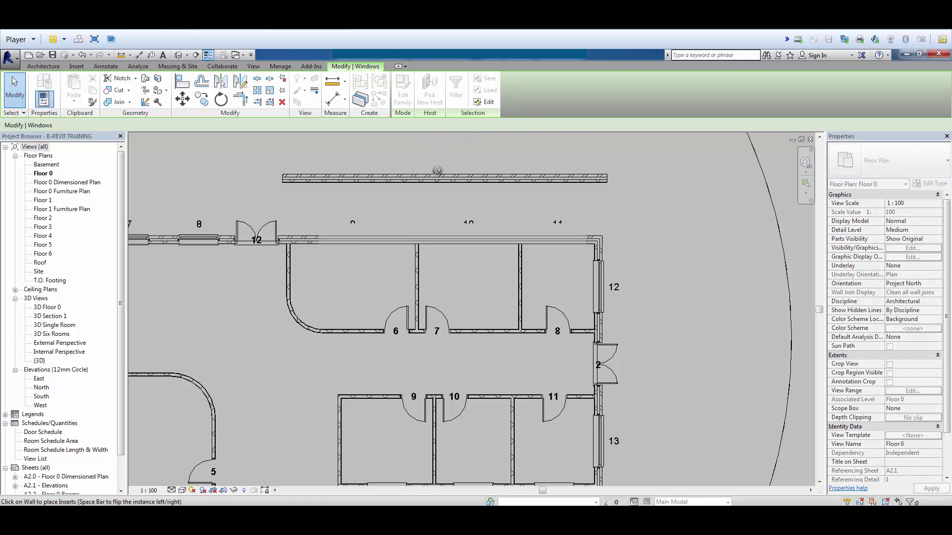
{"action": "left_click", "coordinate": [438, 176]}
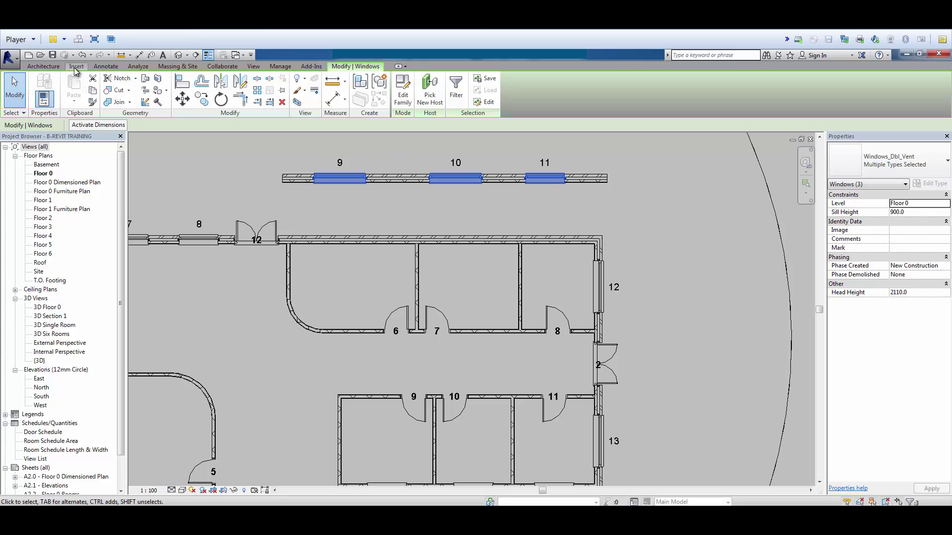
{"action": "left_click", "coordinate": [82, 55]}
Delete the detached parallel wall outside the building beyond windows 9 to 11
{"action": "left_click", "coordinate": [292, 184]}
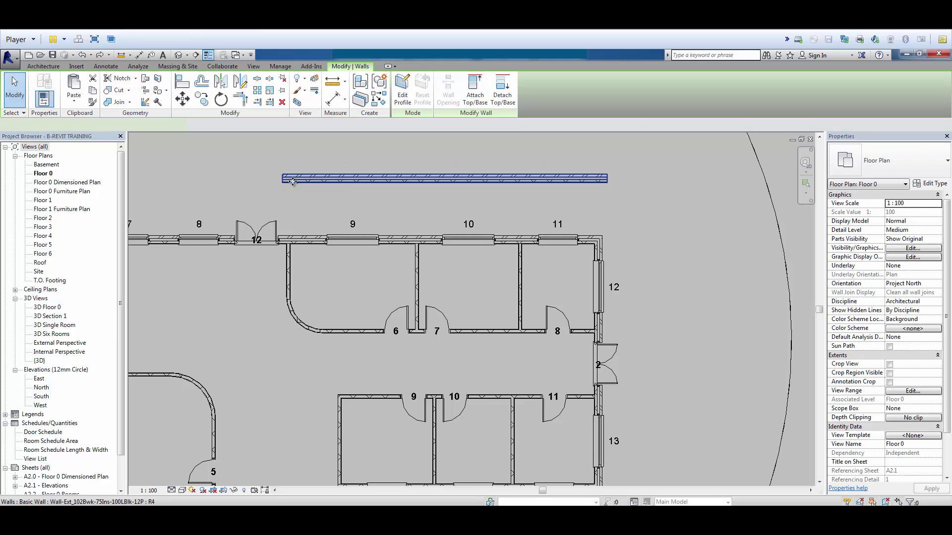
{"action": "left_click", "coordinate": [317, 183]}
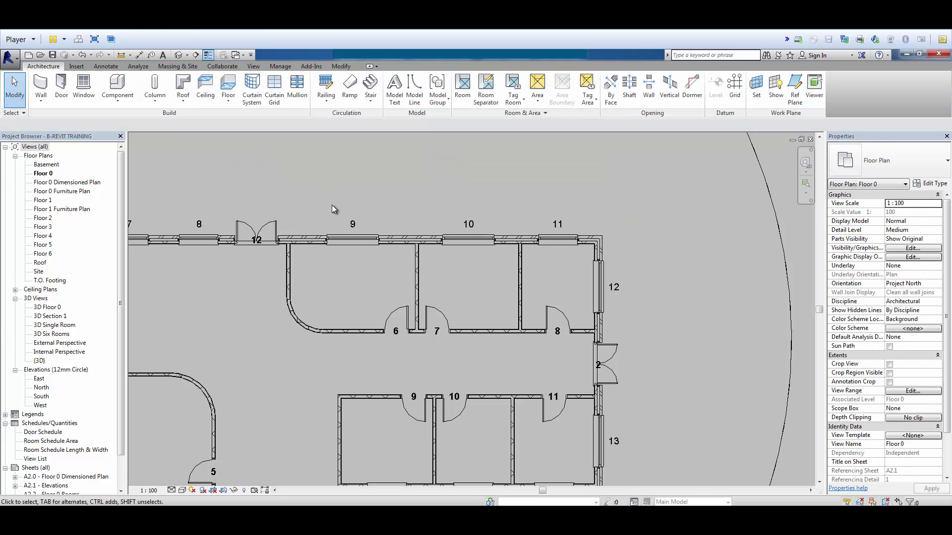
{"action": "key", "text": "z"}
{"action": "key", "text": "f"}
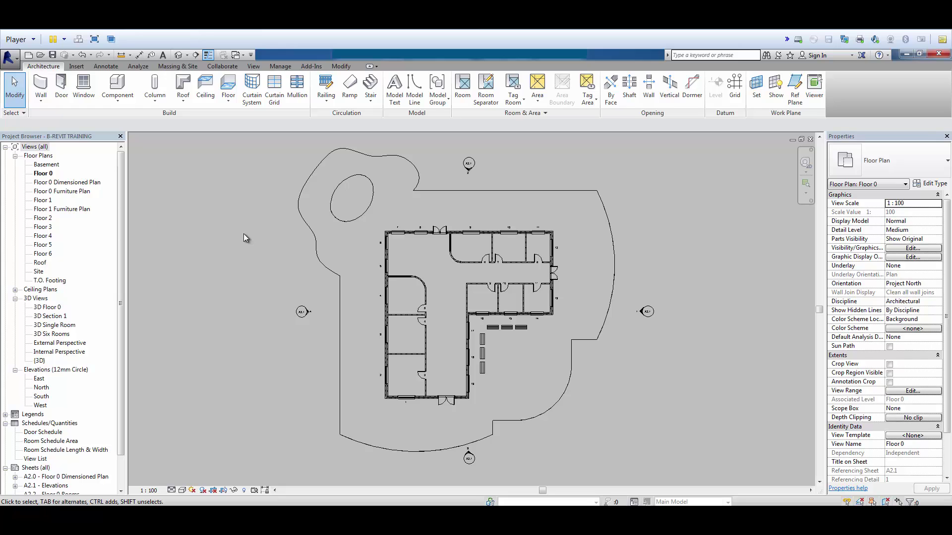
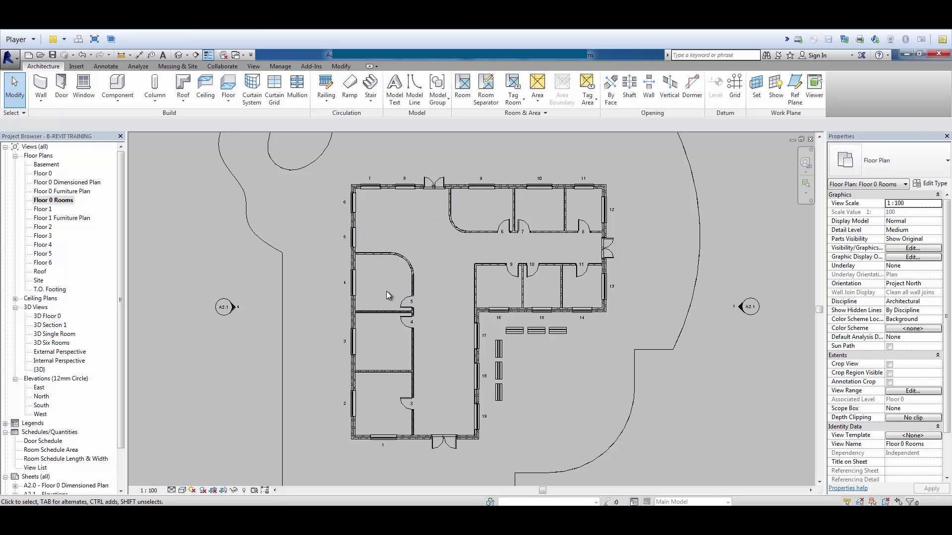
Place tagged rooms automatically in all enclosed areas of the Floor 0 Rooms plan
{"action": "left_click", "coordinate": [464, 99]}
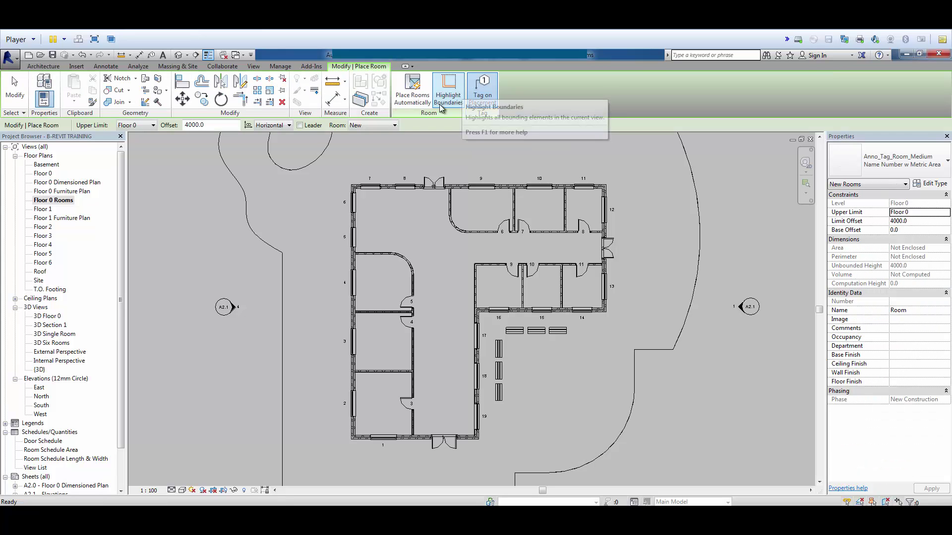
{"action": "left_click", "coordinate": [412, 93]}
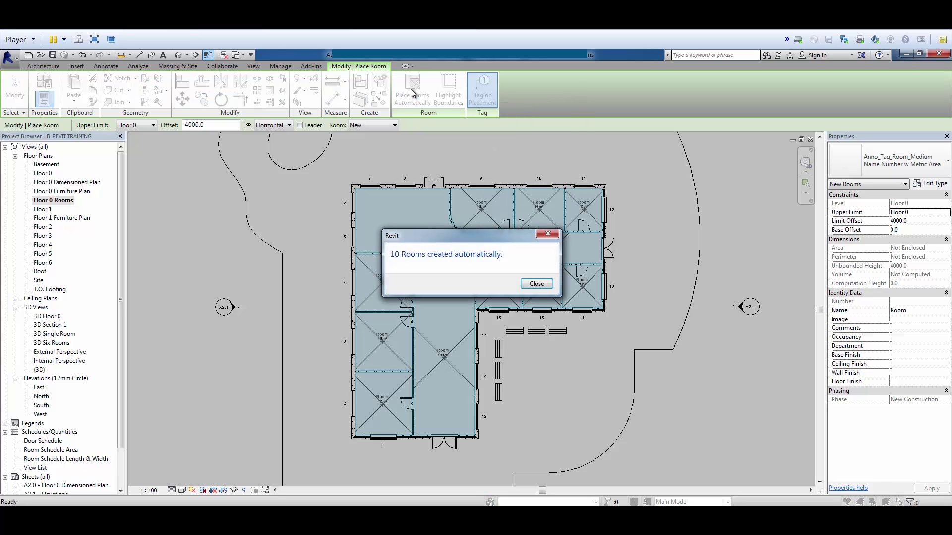
{"action": "left_click", "coordinate": [536, 284]}
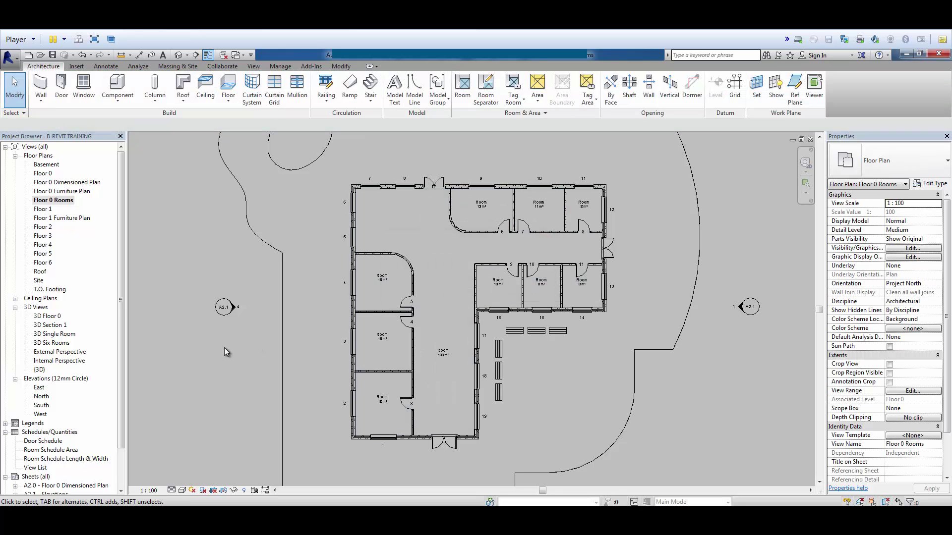
{"action": "scroll", "coordinate": [458, 352], "scroll_direction": "up", "scroll_amount": 1}
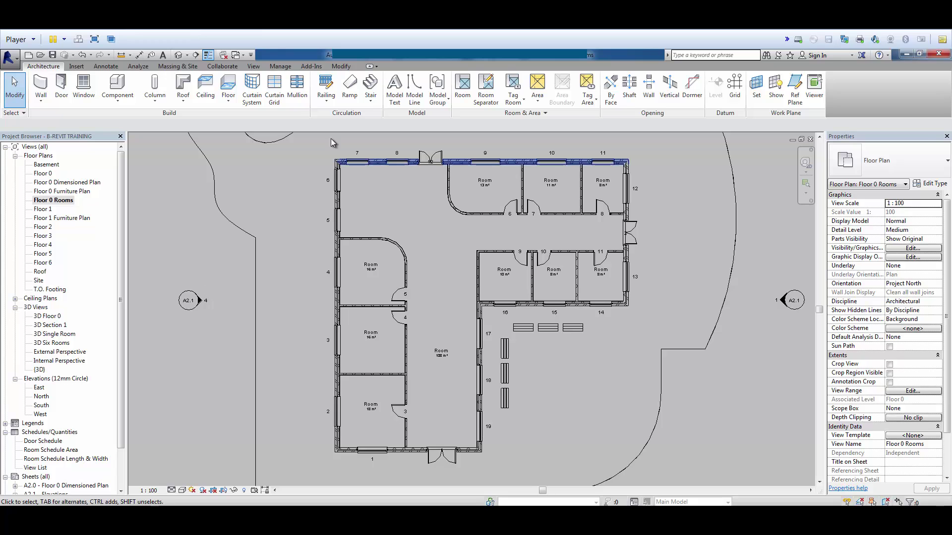
{"action": "left_click", "coordinate": [463, 99]}
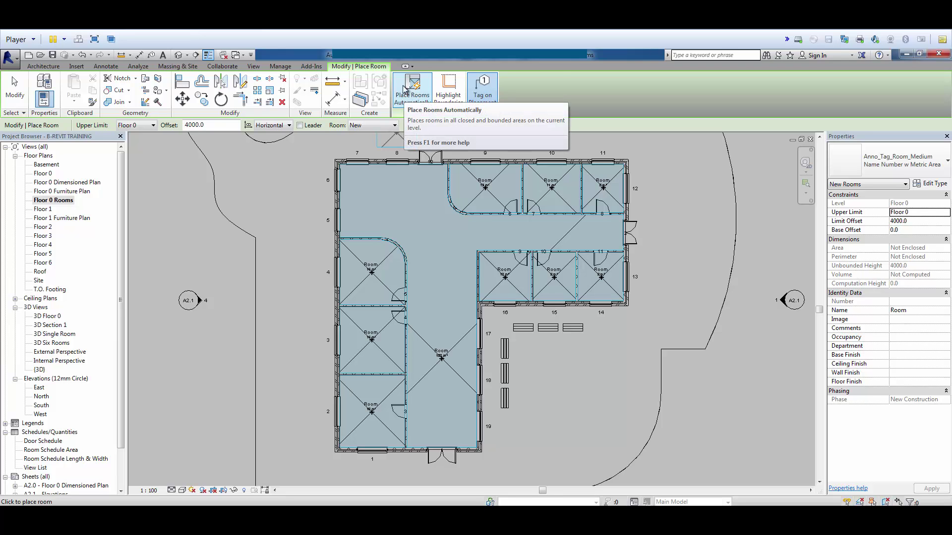
{"action": "left_click", "coordinate": [15, 97]}
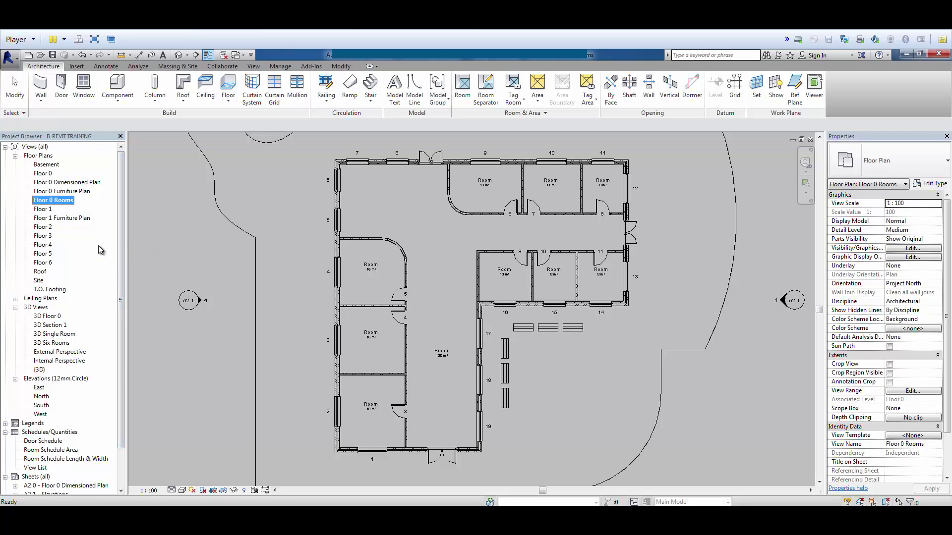
Open sheet A2.2 - Floor 0 Rooms and place the Floor 0 Rooms plan view in the middle of it
{"action": "scroll", "coordinate": [121, 278], "scroll_direction": "down", "scroll_amount": 2}
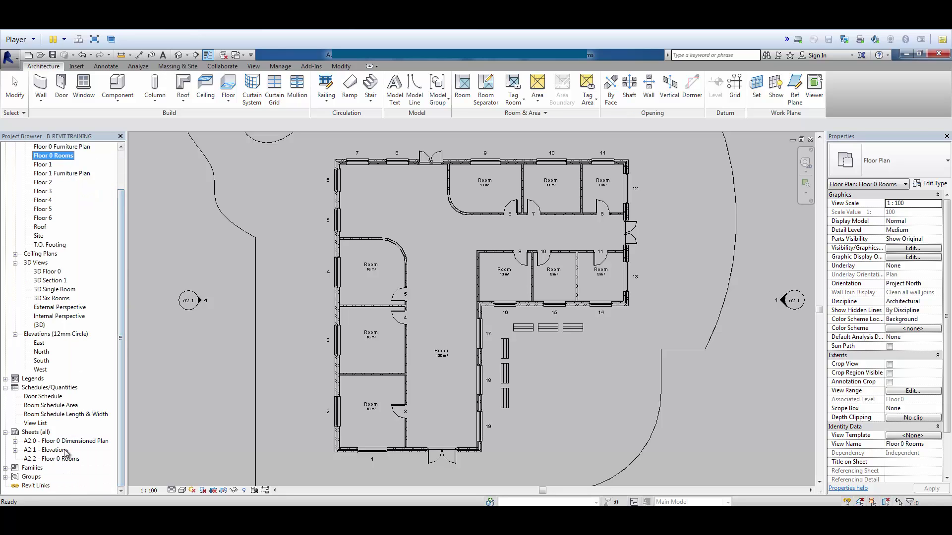
{"action": "double_click", "coordinate": [52, 459]}
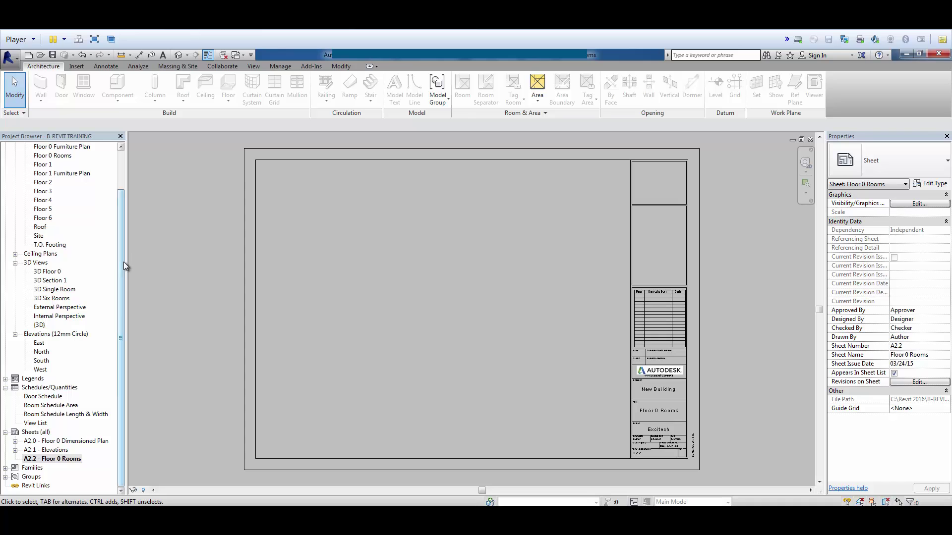
{"action": "scroll", "coordinate": [123, 233], "scroll_direction": "up", "scroll_amount": 2}
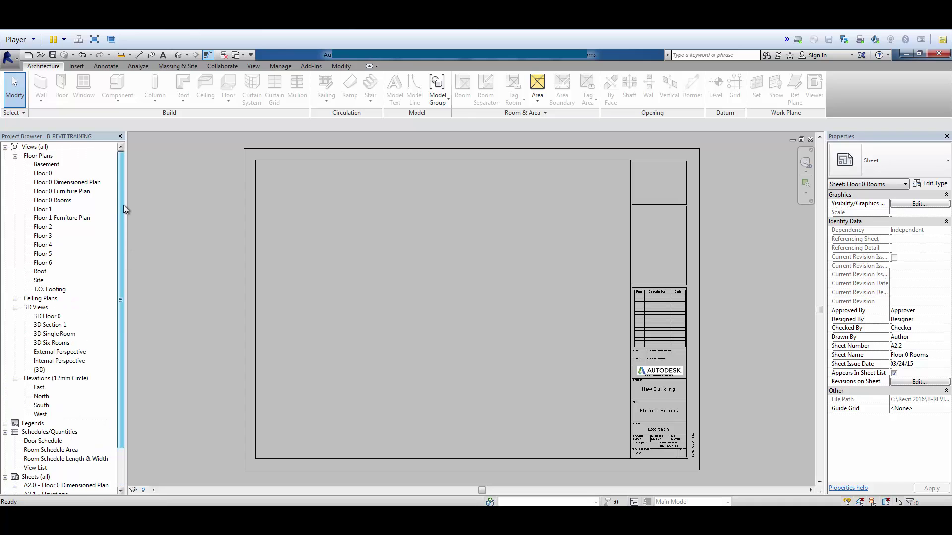
{"action": "left_click", "coordinate": [59, 201]}
{"action": "left_click_drag", "start_coordinate": [438, 288], "coordinate": [442, 292]}
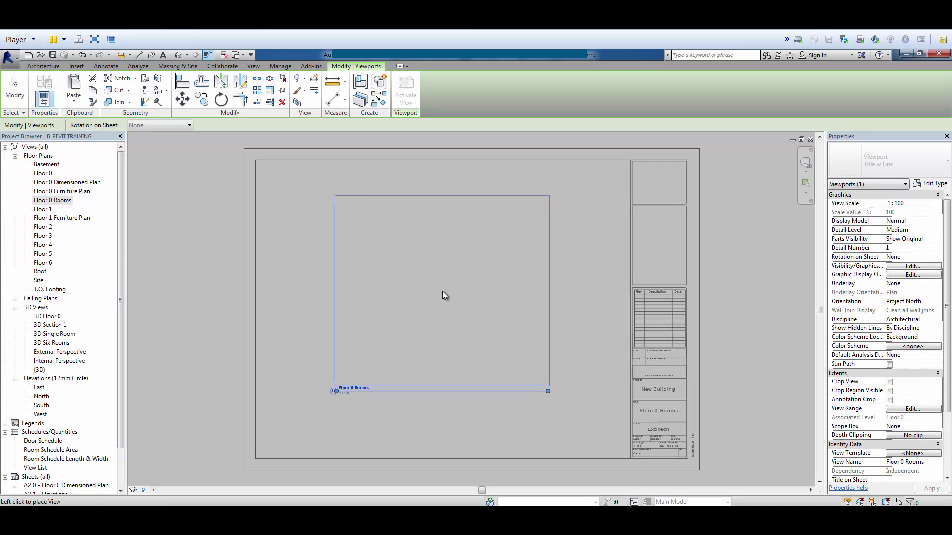
{"action": "left_click", "coordinate": [444, 306]}
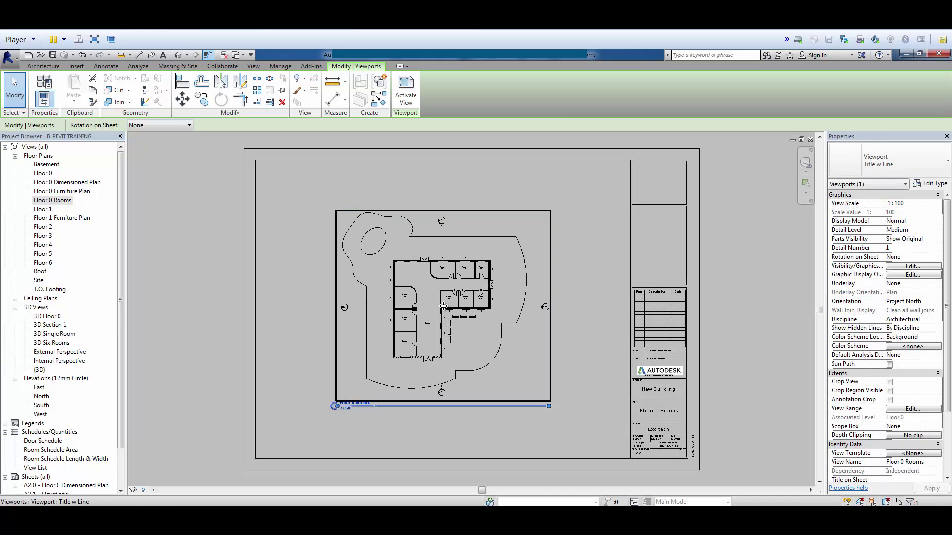
{"action": "left_click", "coordinate": [14, 89]}
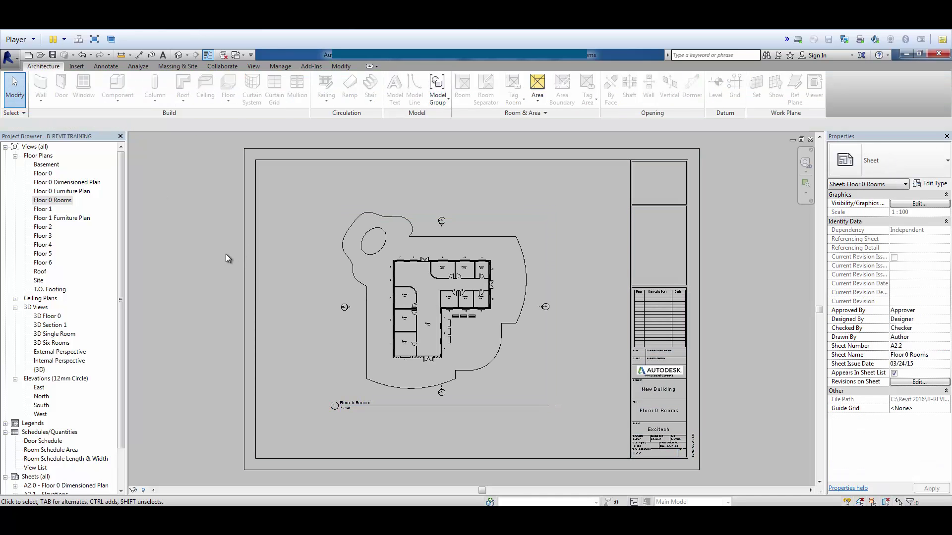
Shorten the title line of the Floor 0 Rooms viewport and move the title so it sits centred beneath the plan
{"action": "left_click", "coordinate": [521, 387]}
{"action": "left_click", "coordinate": [549, 408]}
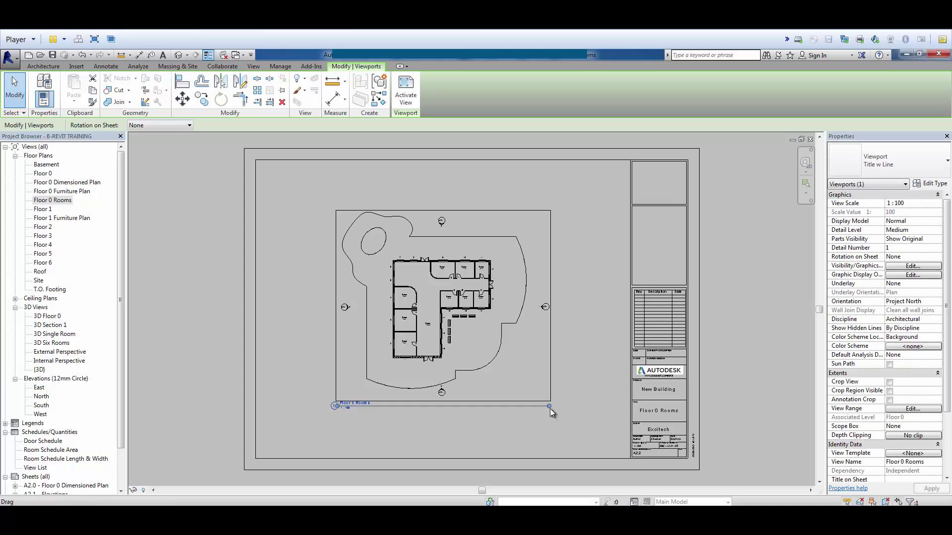
{"action": "left_click", "coordinate": [403, 419]}
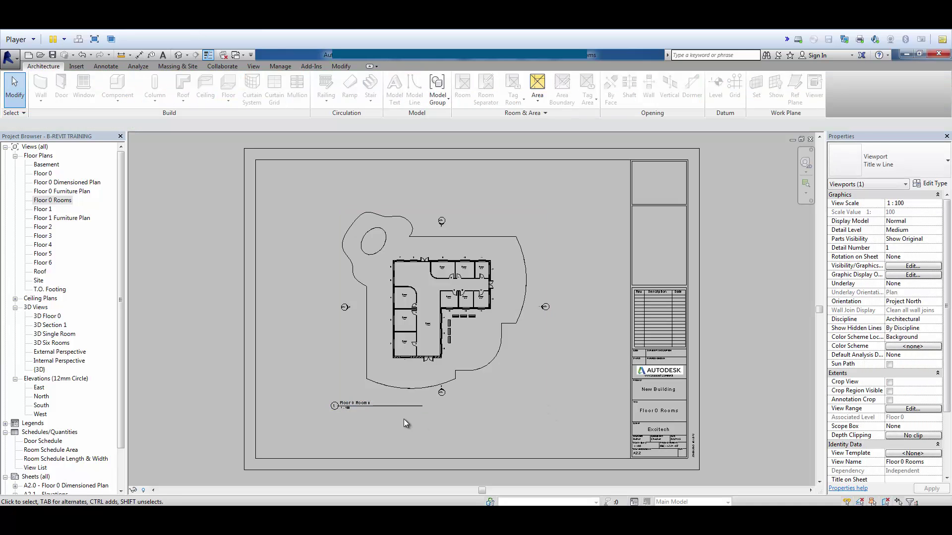
{"action": "left_click_drag", "start_coordinate": [394, 408], "coordinate": [457, 418]}
{"action": "left_click", "coordinate": [184, 268]}
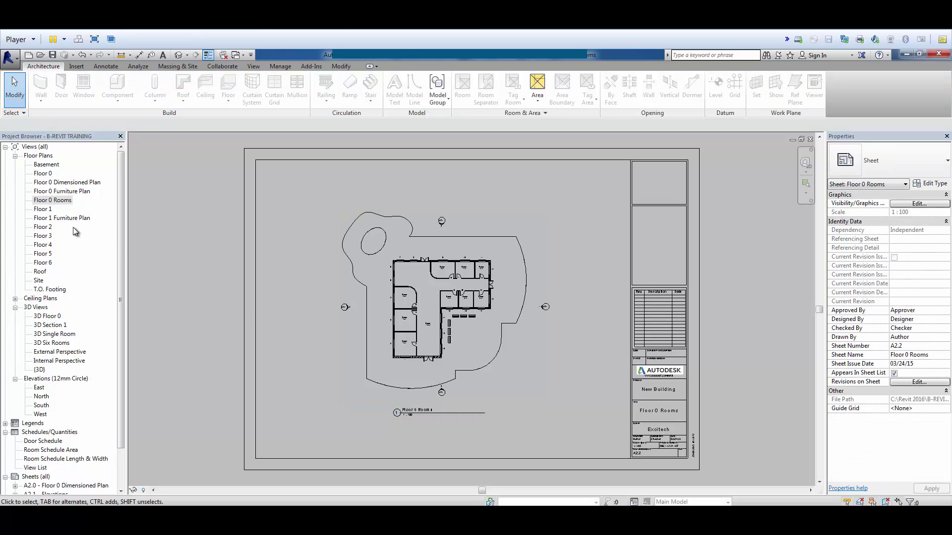
Return to the Floor 0 plan, and use Open Sheet on the Floor 0 Rooms view to go to its sheet
{"action": "double_click", "coordinate": [43, 174]}
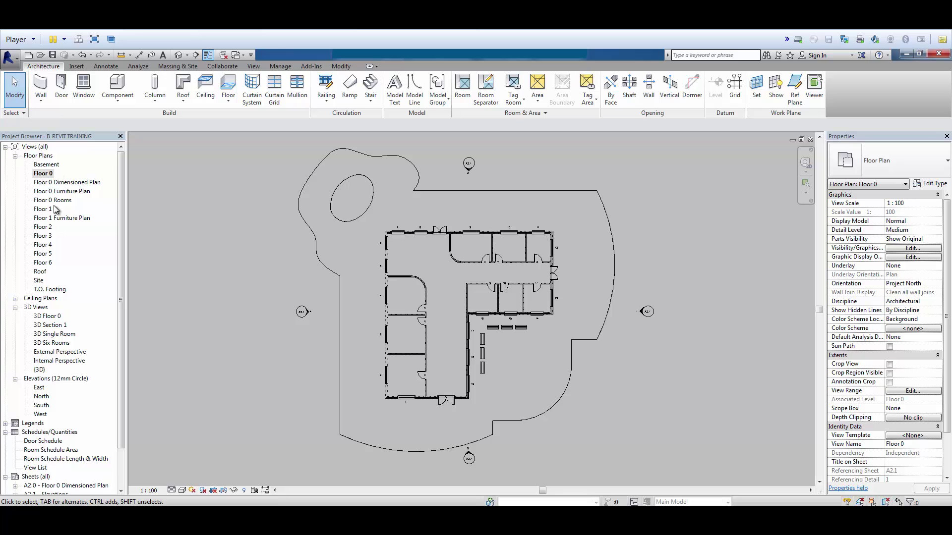
{"action": "right_click", "coordinate": [44, 254]}
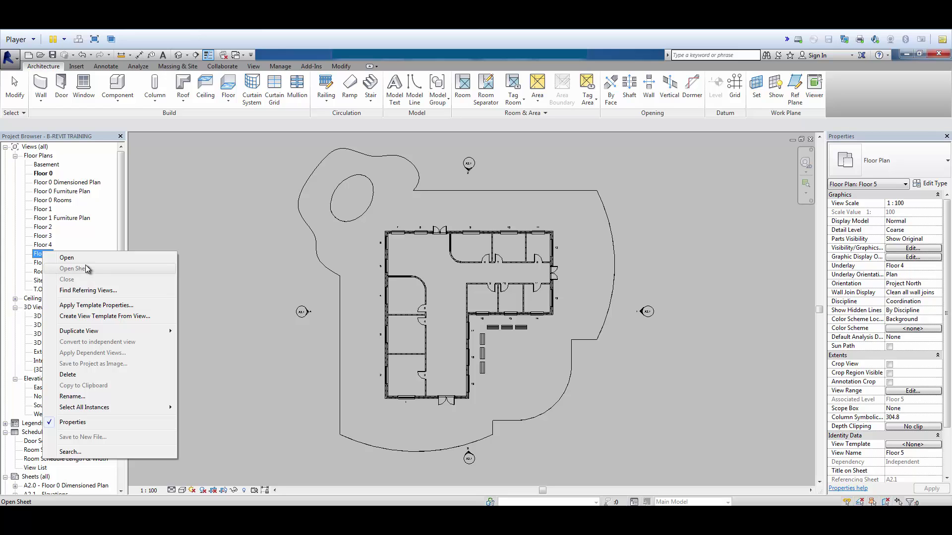
{"action": "left_click", "coordinate": [59, 200]}
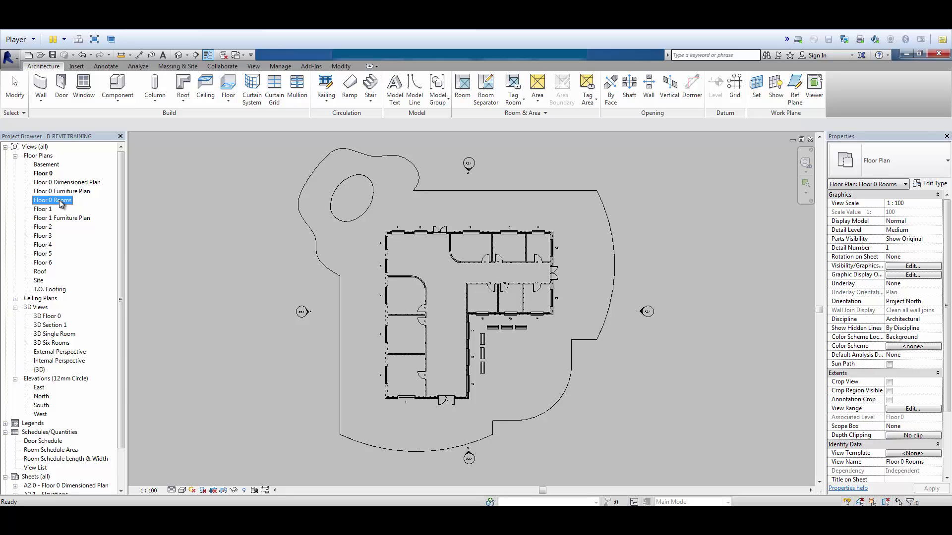
{"action": "right_click", "coordinate": [61, 203]}
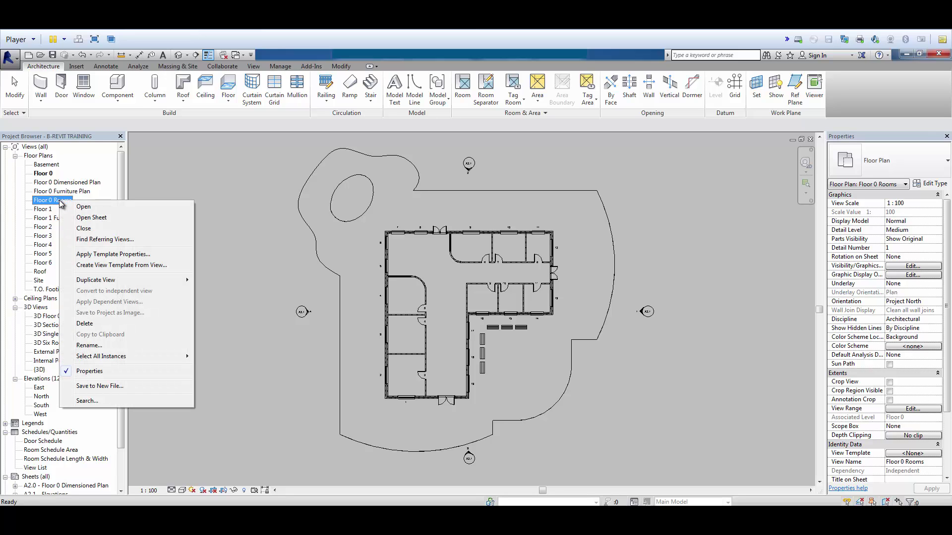
{"action": "left_click", "coordinate": [79, 219]}
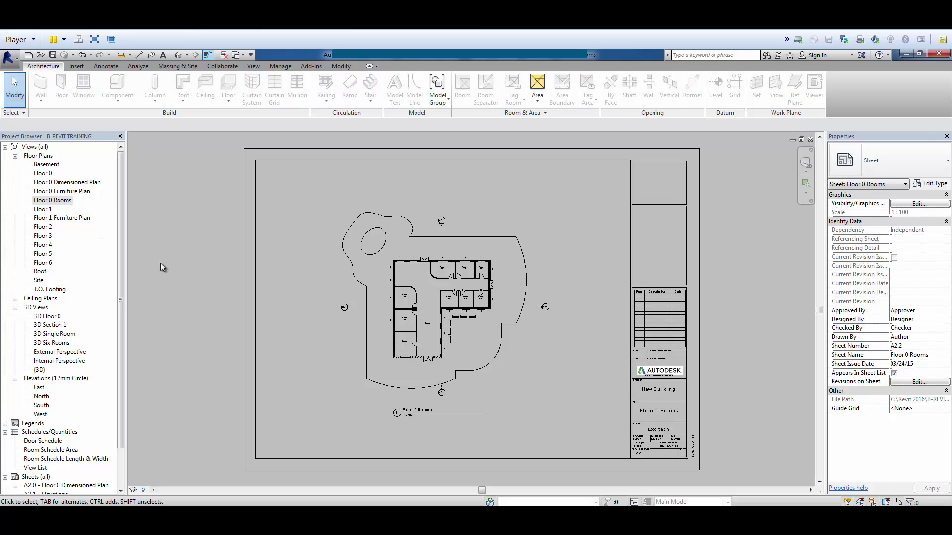
Check whether the Floor 0 Furniture Plan offers Open Sheet, and open the sheet containing the Floor 0 Dimensioned Plan
{"action": "right_click", "coordinate": [60, 192]}
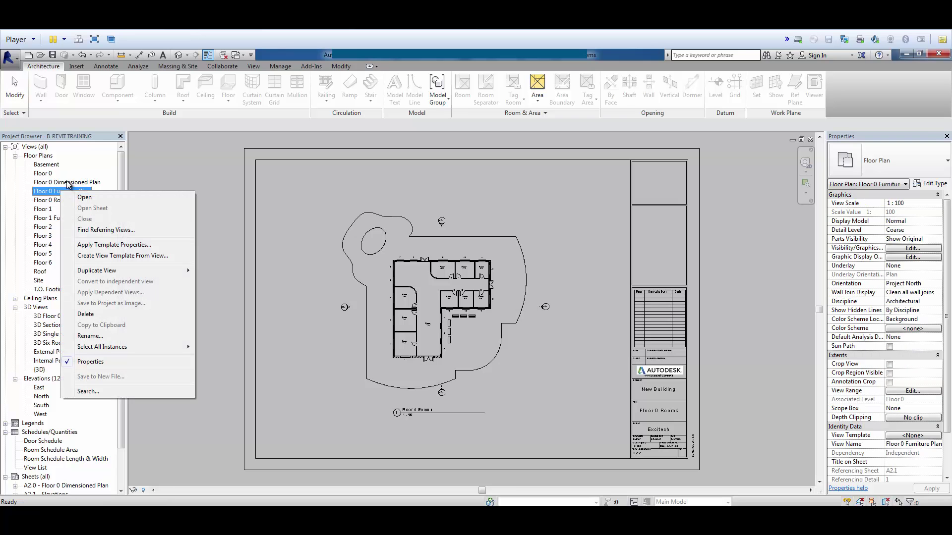
{"action": "right_click", "coordinate": [66, 182]}
{"action": "left_click", "coordinate": [87, 199]}
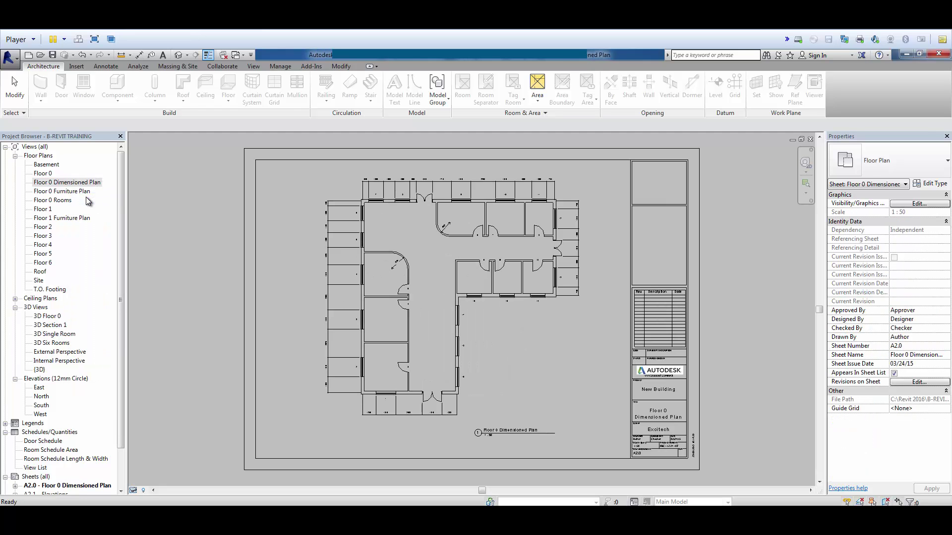
Use Open Sheet on the East elevation to open the sheet it is placed on
{"action": "left_click", "coordinate": [40, 388]}
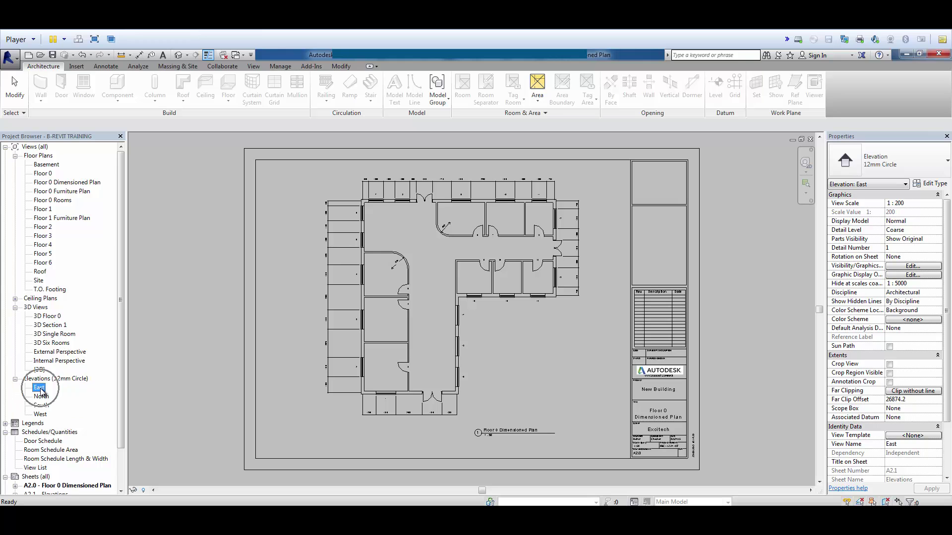
{"action": "right_click", "coordinate": [41, 389]}
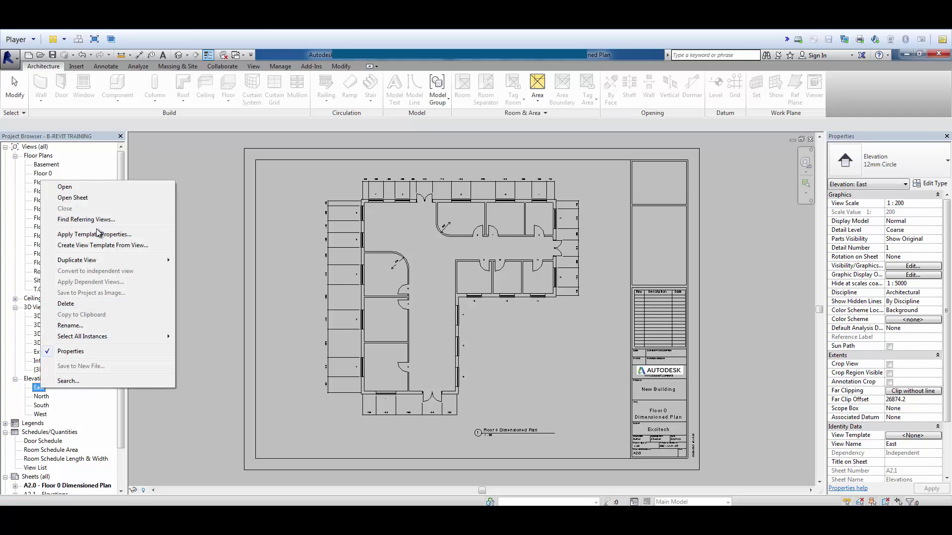
{"action": "left_click", "coordinate": [78, 200]}
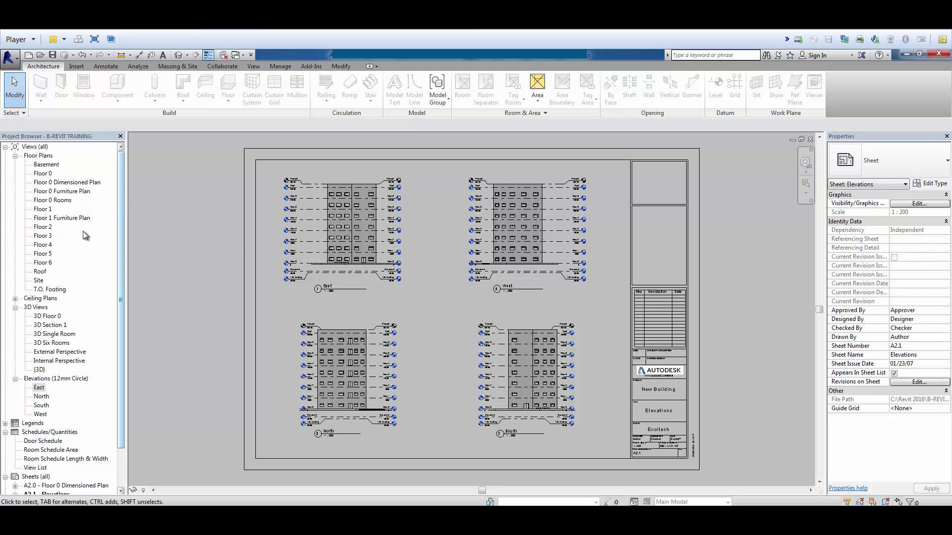
Return to the Floor 0 plan and close all hidden view windows
{"action": "double_click", "coordinate": [49, 175]}
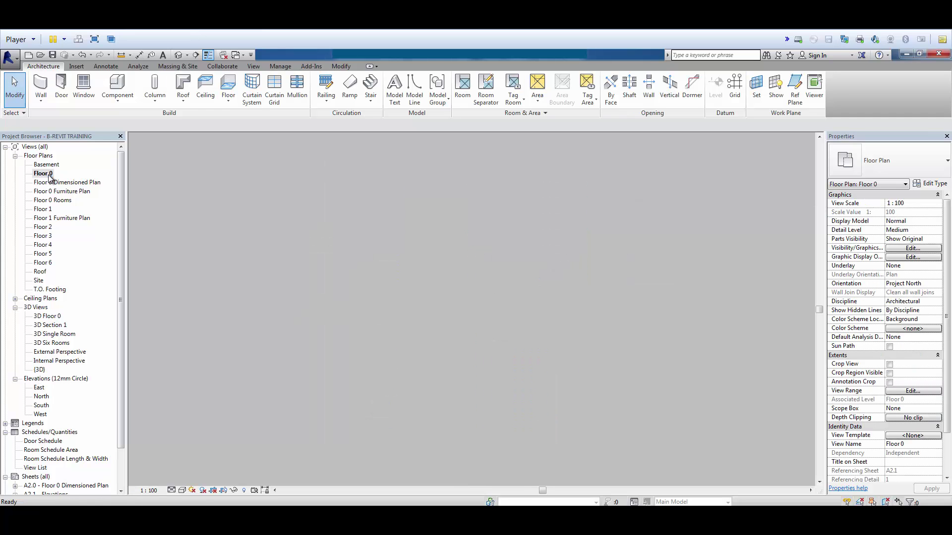
{"action": "left_click", "coordinate": [223, 55]}
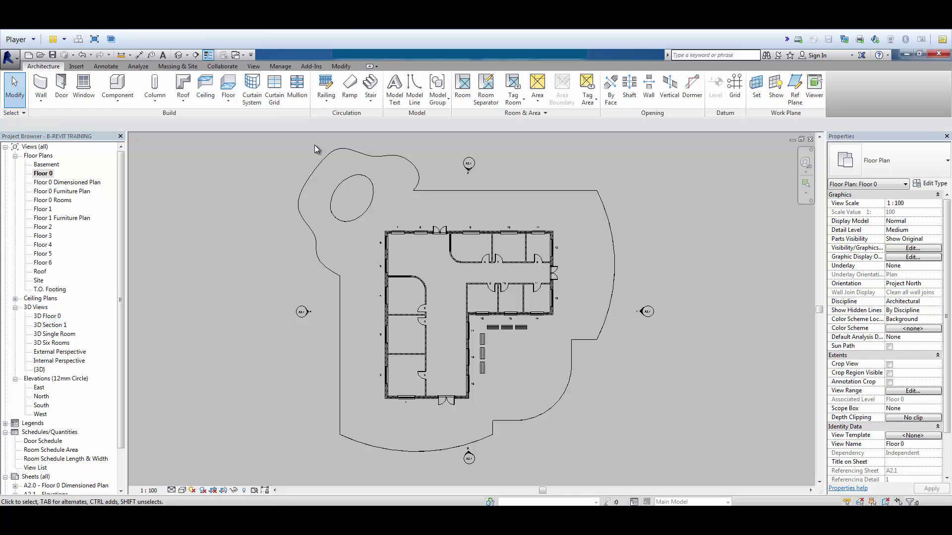
Create a new building component schedule for the Floors category, with the New Construction phase
{"action": "left_click", "coordinate": [255, 65]}
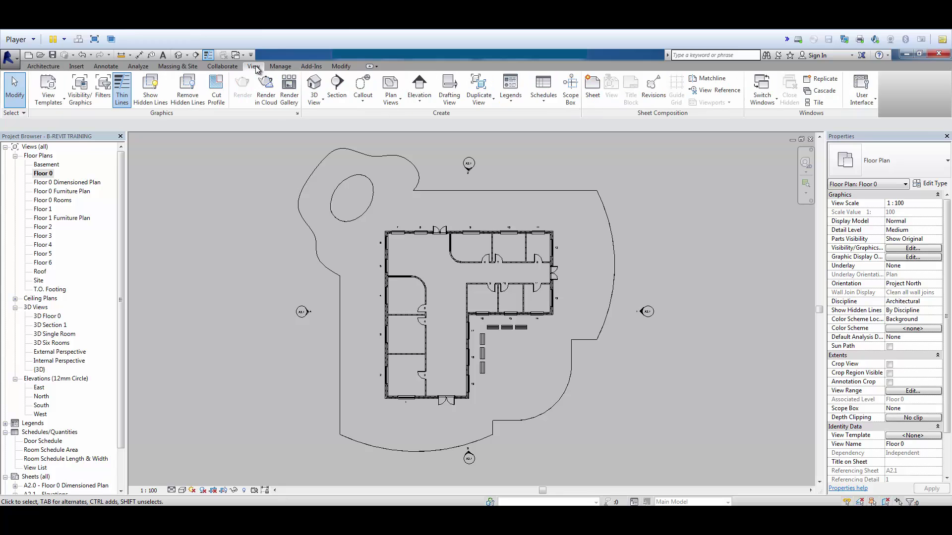
{"action": "left_click", "coordinate": [543, 96]}
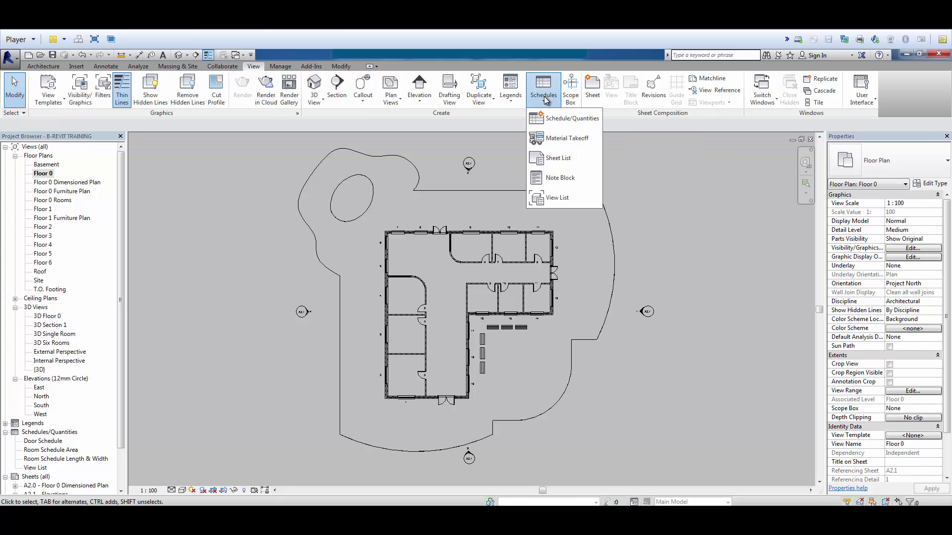
{"action": "left_click", "coordinate": [552, 117]}
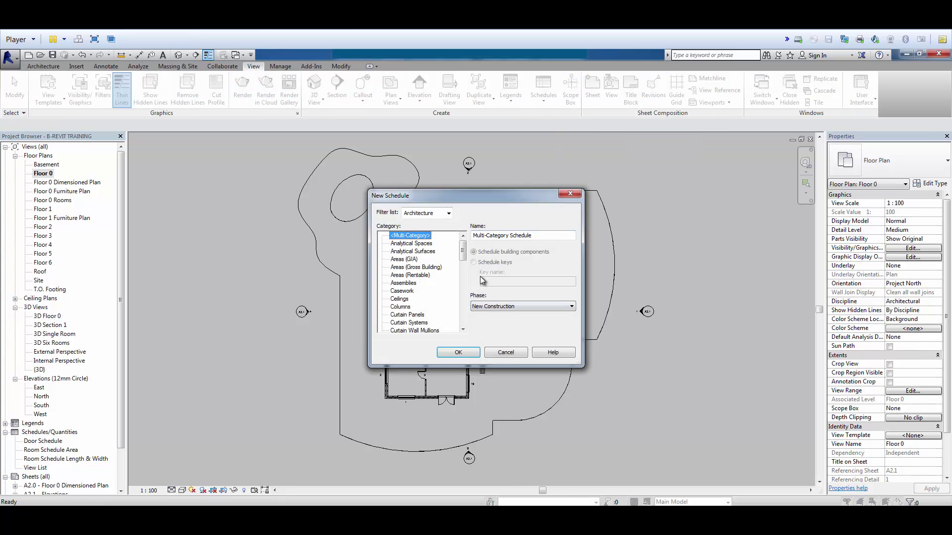
{"action": "left_click_drag", "start_coordinate": [464, 250], "coordinate": [464, 275]}
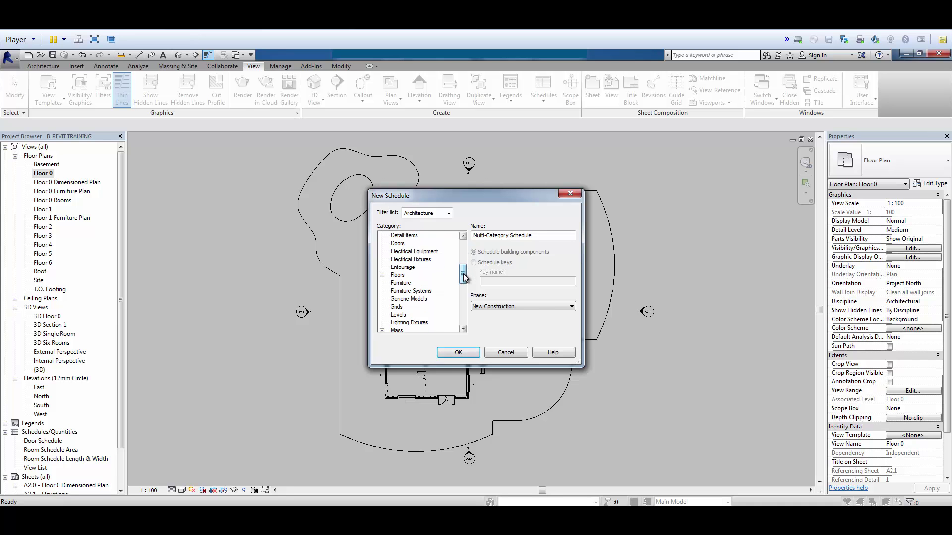
{"action": "left_click", "coordinate": [403, 276]}
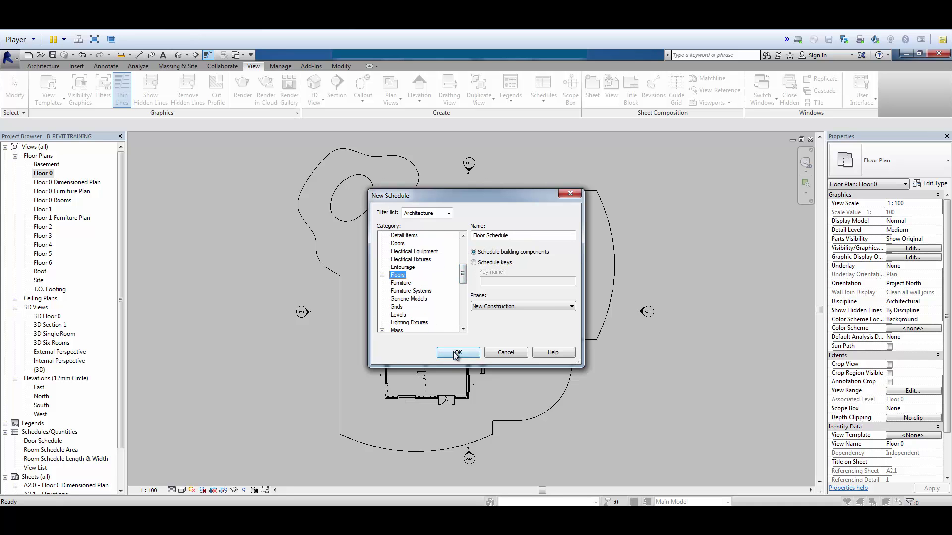
{"action": "left_click", "coordinate": [458, 353]}
Add the Area, Elevation at Top and Elevation at Top Core fields to the floor schedule, and widen the Elevation at Top Core column
{"action": "double_click", "coordinate": [390, 217]}
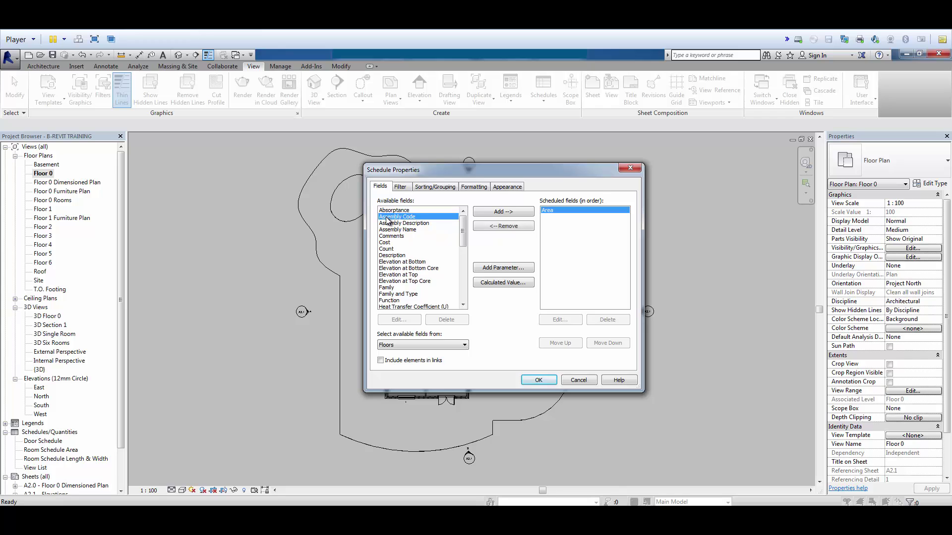
{"action": "double_click", "coordinate": [402, 278]}
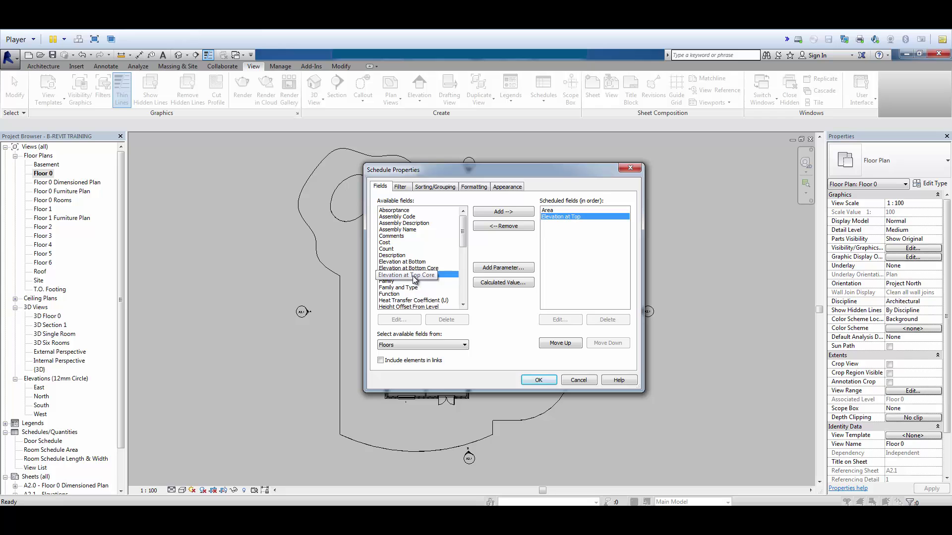
{"action": "double_click", "coordinate": [416, 277]}
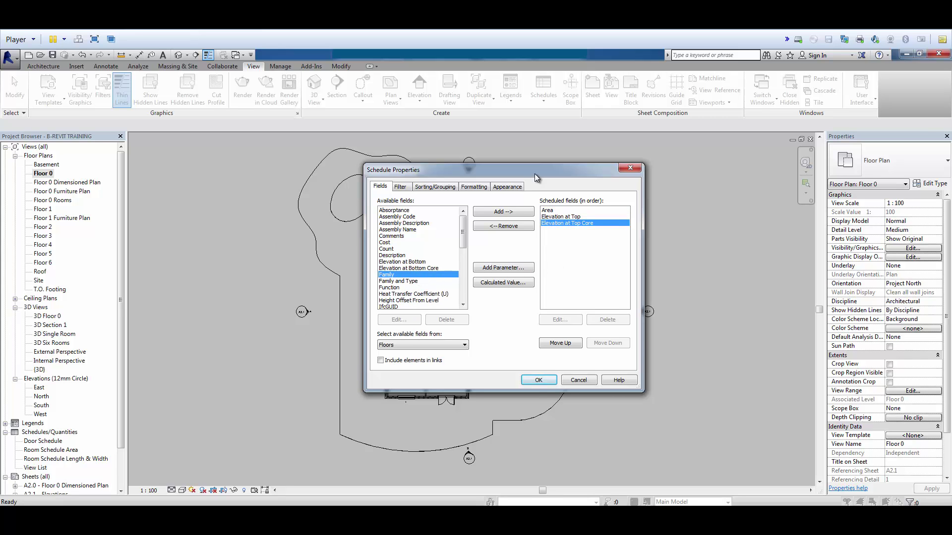
{"action": "left_click_drag", "start_coordinate": [534, 171], "coordinate": [528, 123]}
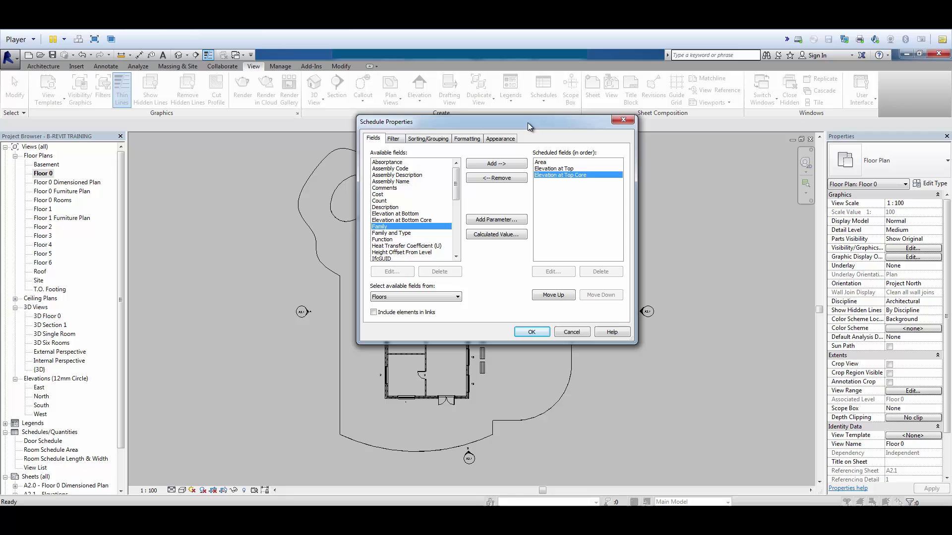
{"action": "left_click", "coordinate": [532, 333]}
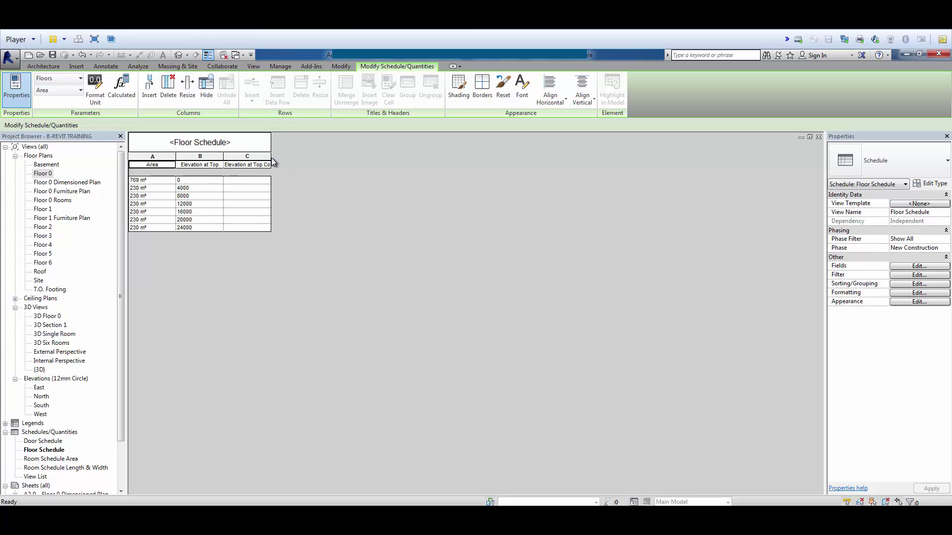
{"action": "left_click_drag", "start_coordinate": [269, 158], "coordinate": [301, 157]}
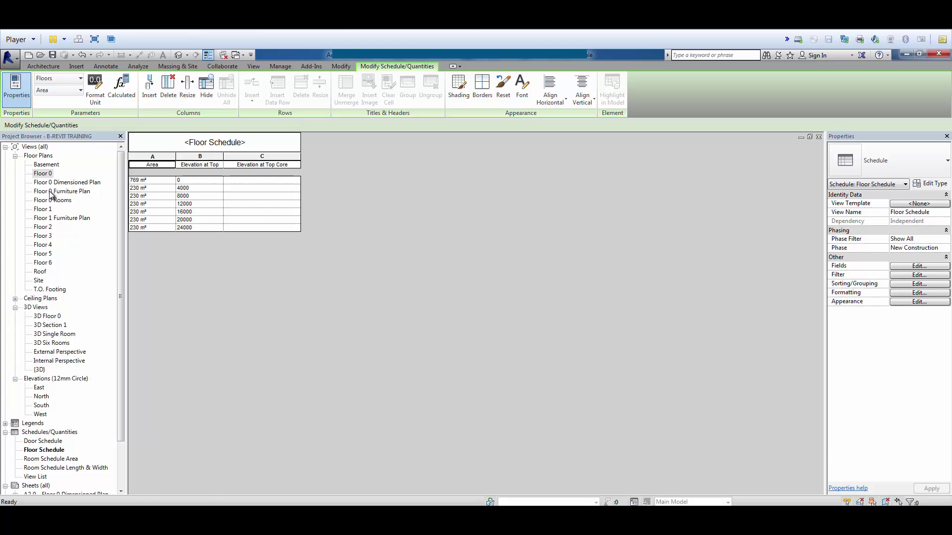
Open the {3D} view with other hidden windows closed, and temporarily hide the exterior end wall of the building's right wing
{"action": "double_click", "coordinate": [39, 370]}
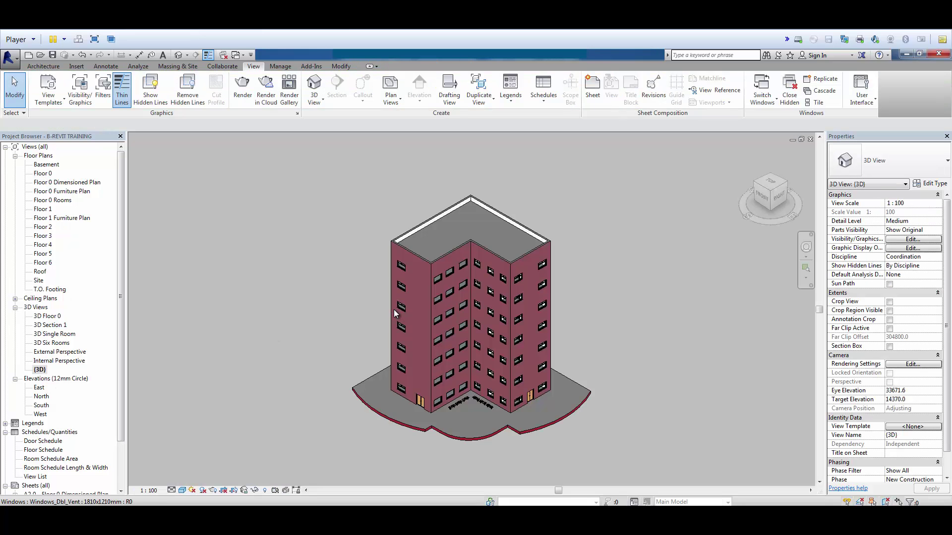
{"action": "left_click", "coordinate": [223, 55]}
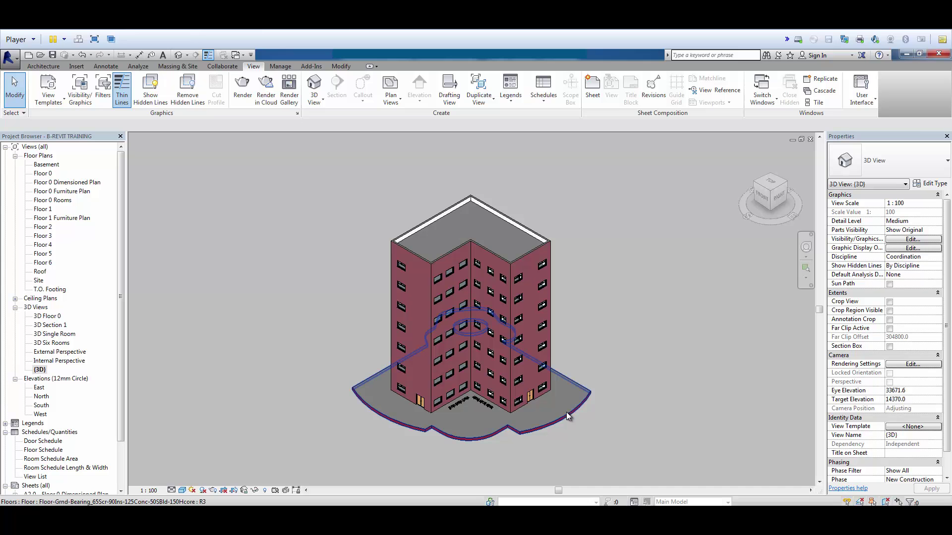
{"action": "scroll", "coordinate": [599, 328], "scroll_direction": "up", "scroll_amount": 2}
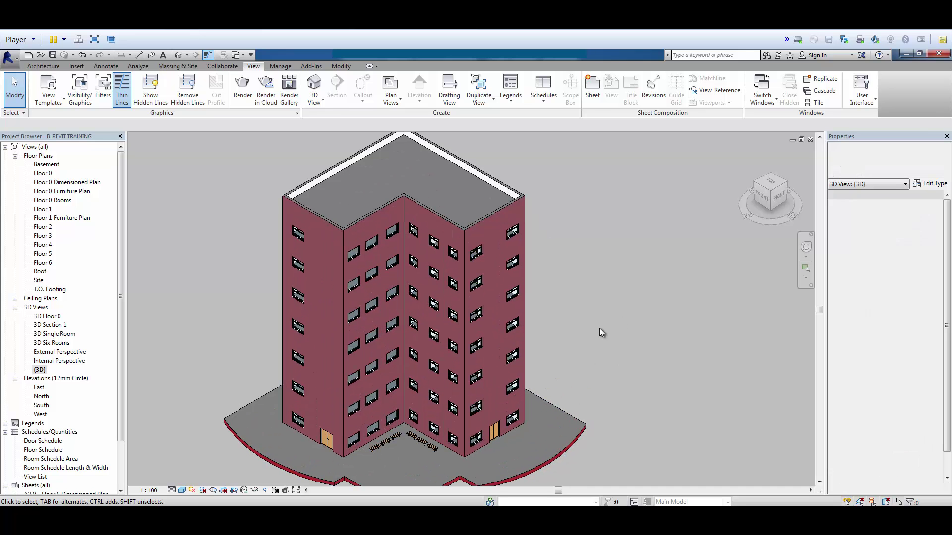
{"action": "left_click", "coordinate": [489, 215]}
{"action": "left_click", "coordinate": [256, 491]}
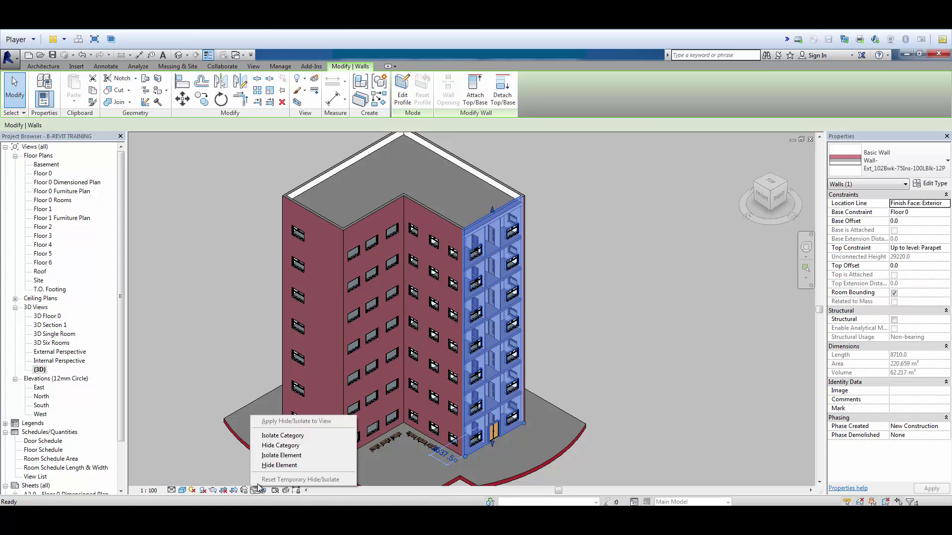
{"action": "left_click", "coordinate": [264, 466]}
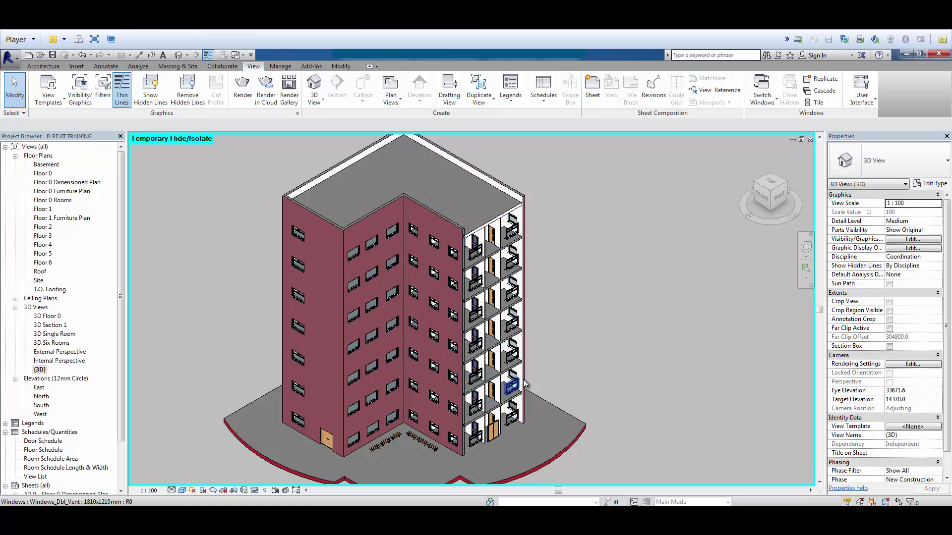
Select all instances of the timber floor visible in the view, and add the ground-bearing floor slab to the selection
{"action": "left_click", "coordinate": [494, 410]}
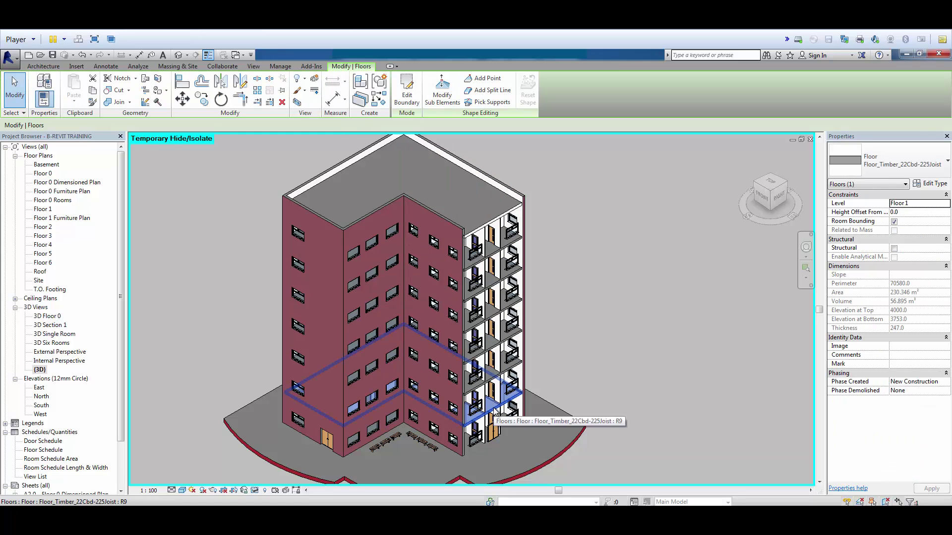
{"action": "right_click", "coordinate": [495, 411]}
{"action": "mouse_move", "coordinate": [545, 291]}
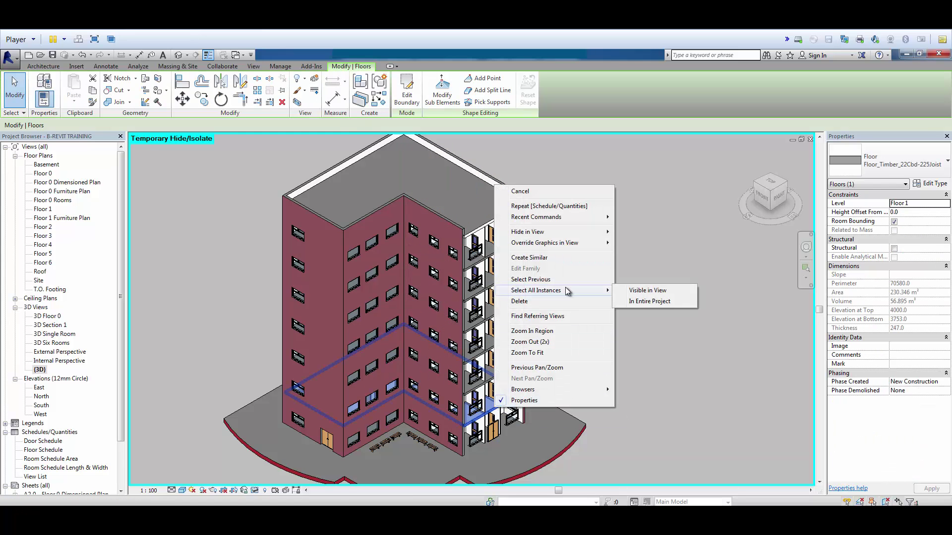
{"action": "left_click", "coordinate": [634, 292]}
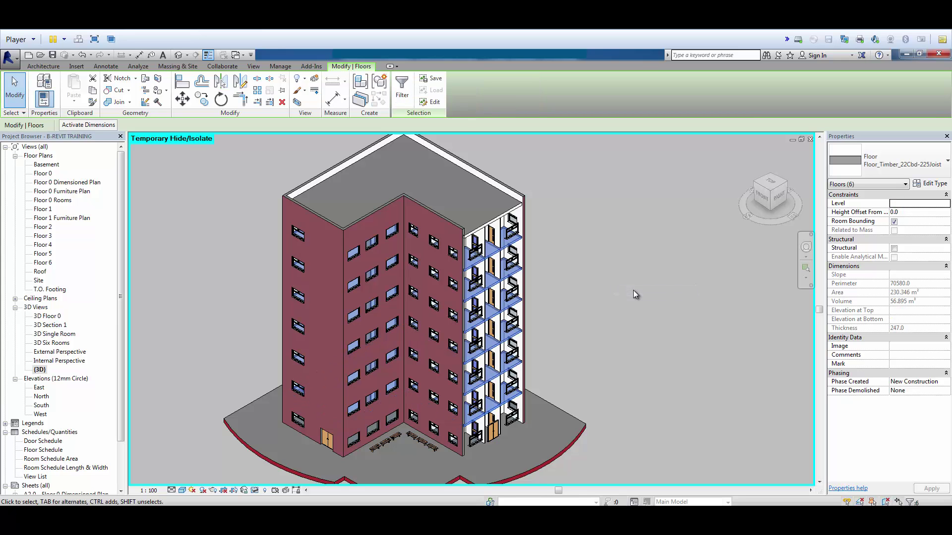
{"action": "left_click", "coordinate": [579, 437]}
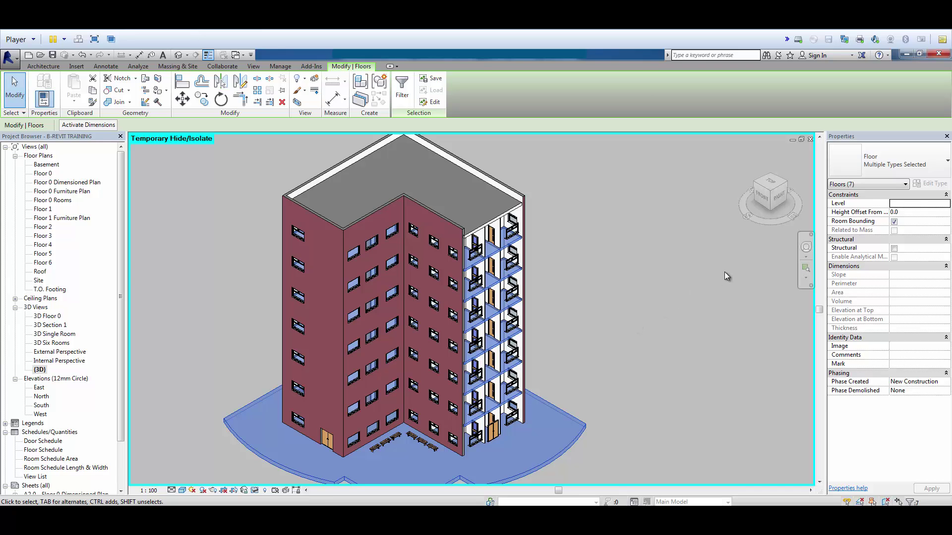
Turn on the Structural property for the selected floors, and open the Floor Schedule to check the Elevation at Top Core column
{"action": "left_click", "coordinate": [895, 249]}
{"action": "left_click", "coordinate": [895, 249]}
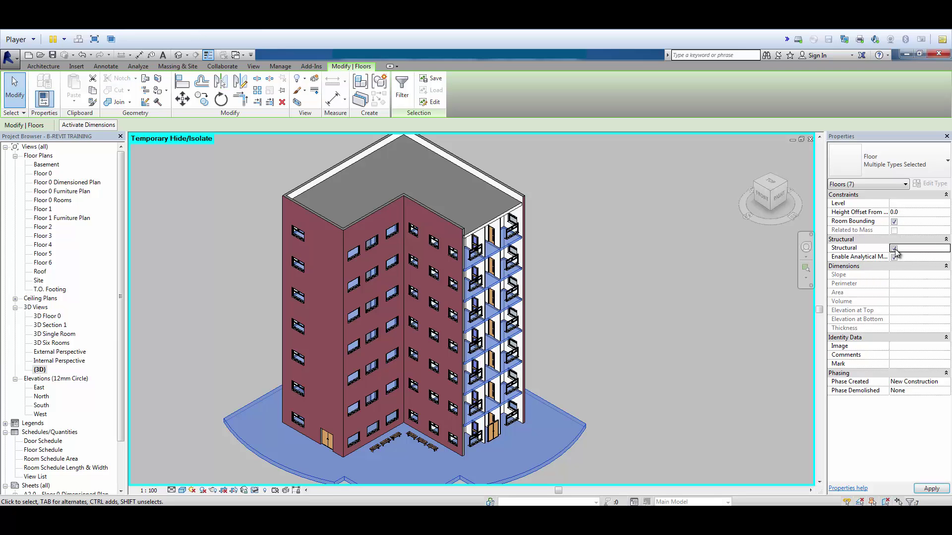
{"action": "left_click_drag", "start_coordinate": [123, 372], "coordinate": [120, 410]}
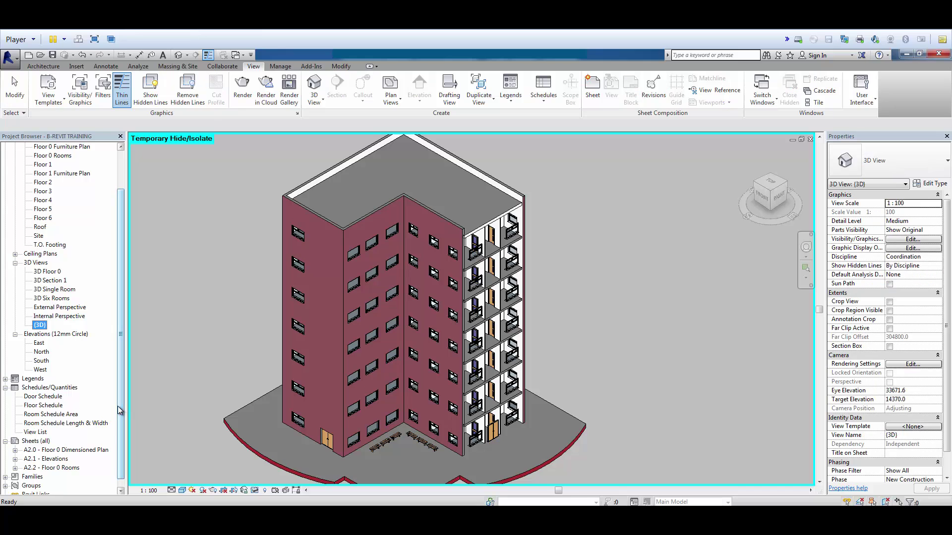
{"action": "double_click", "coordinate": [42, 406]}
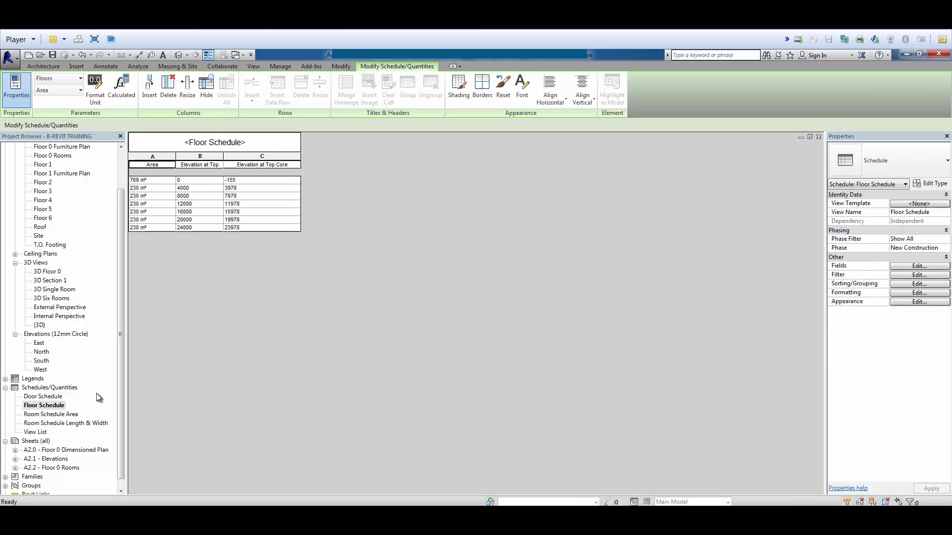
Tile the Floor Schedule and the {3D} view side by side, with the whole building fitted in the 3D window
{"action": "type", "text": "wt"}
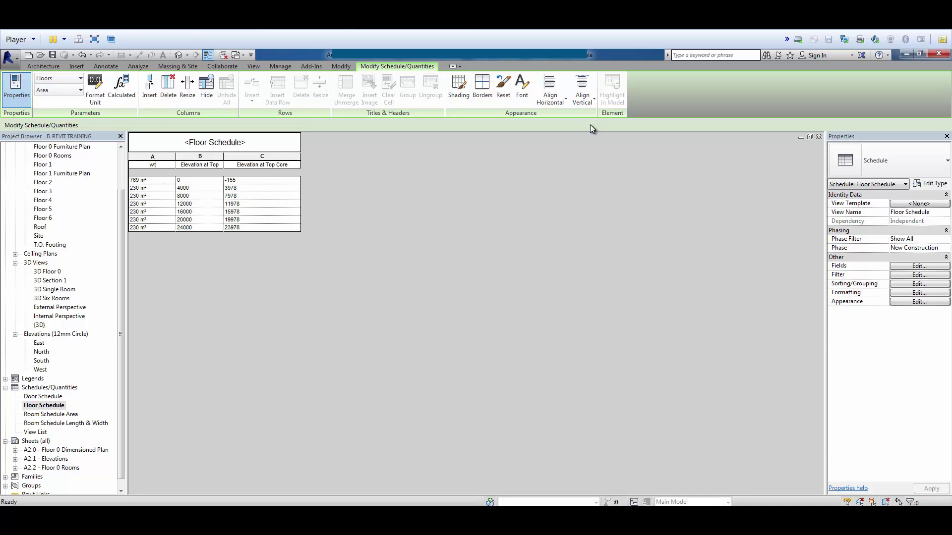
{"action": "left_click", "coordinate": [255, 67]}
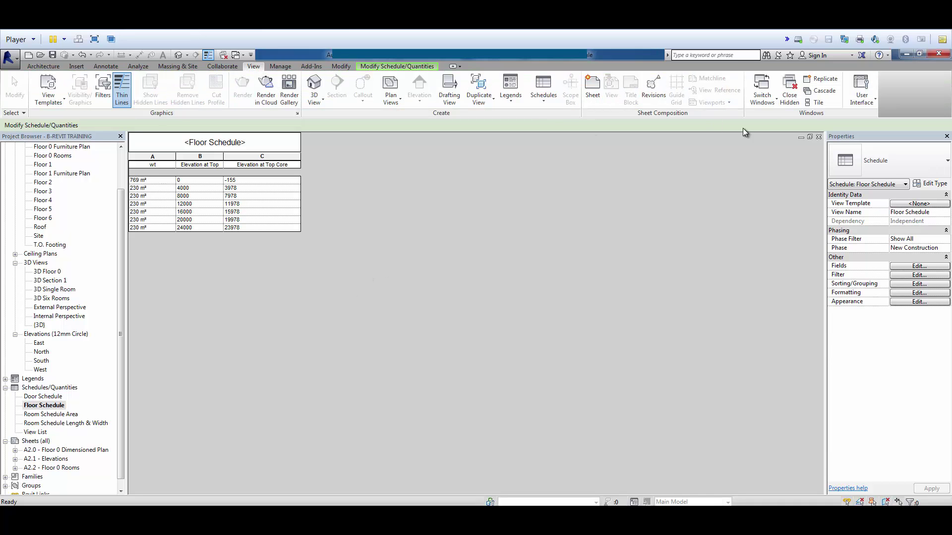
{"action": "left_click", "coordinate": [815, 103]}
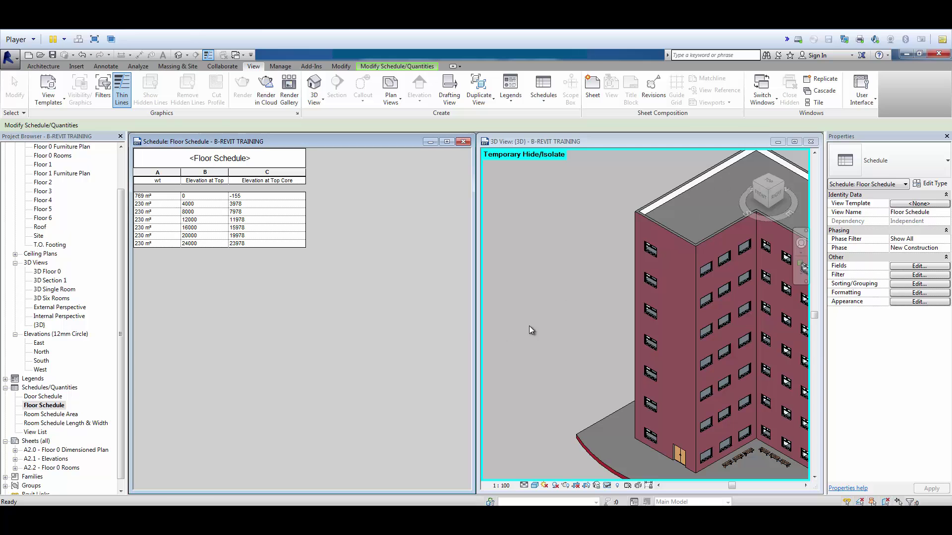
{"action": "scroll", "coordinate": [567, 309], "scroll_direction": "down", "scroll_amount": 4}
{"action": "left_click", "coordinate": [560, 301]}
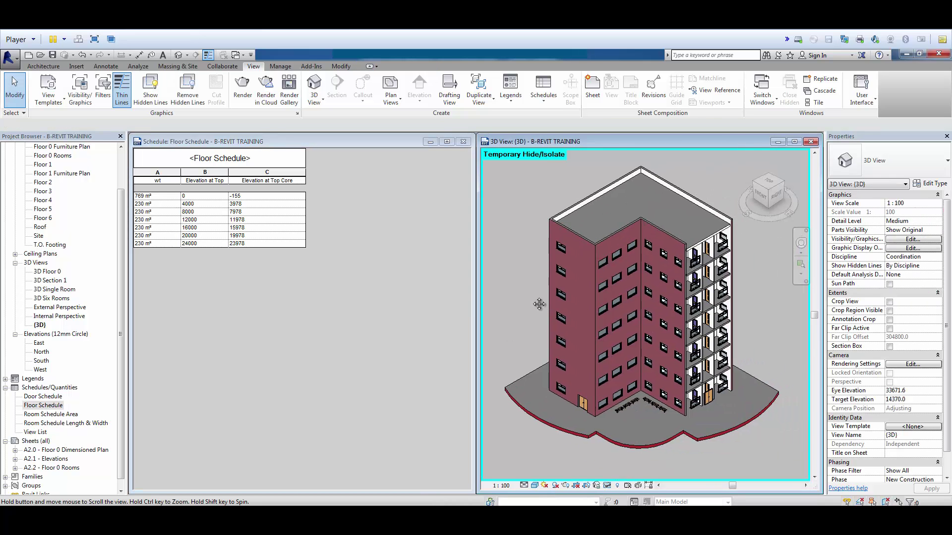
Reselect the previous floor selection, turn its Structural property off and back on, and compare the core elevations in the schedule
{"action": "right_click", "coordinate": [758, 312]}
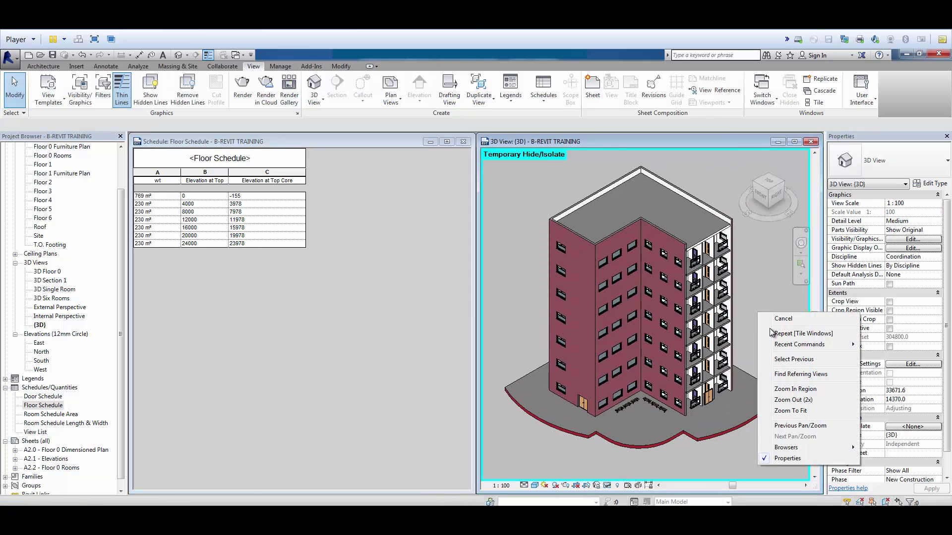
{"action": "left_click", "coordinate": [776, 360]}
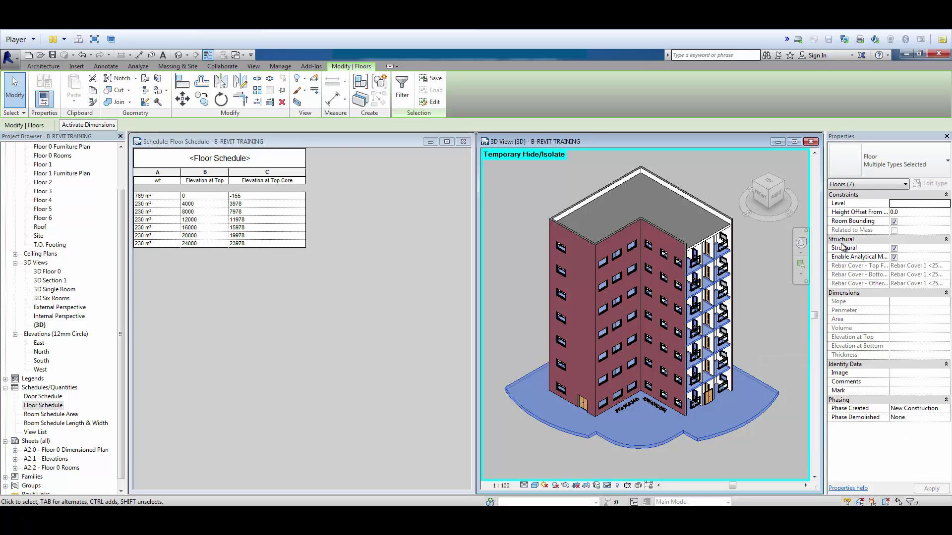
{"action": "left_click", "coordinate": [894, 248]}
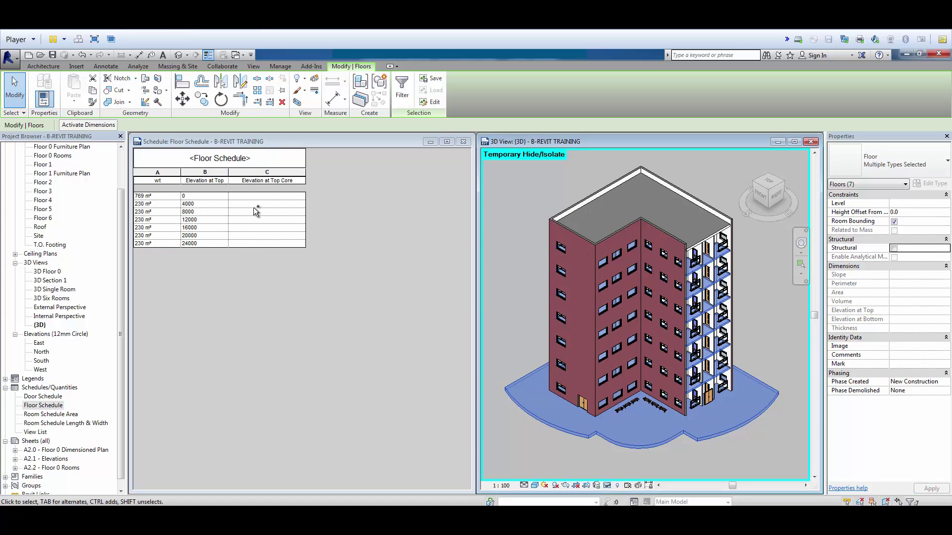
{"action": "left_click", "coordinate": [895, 248]}
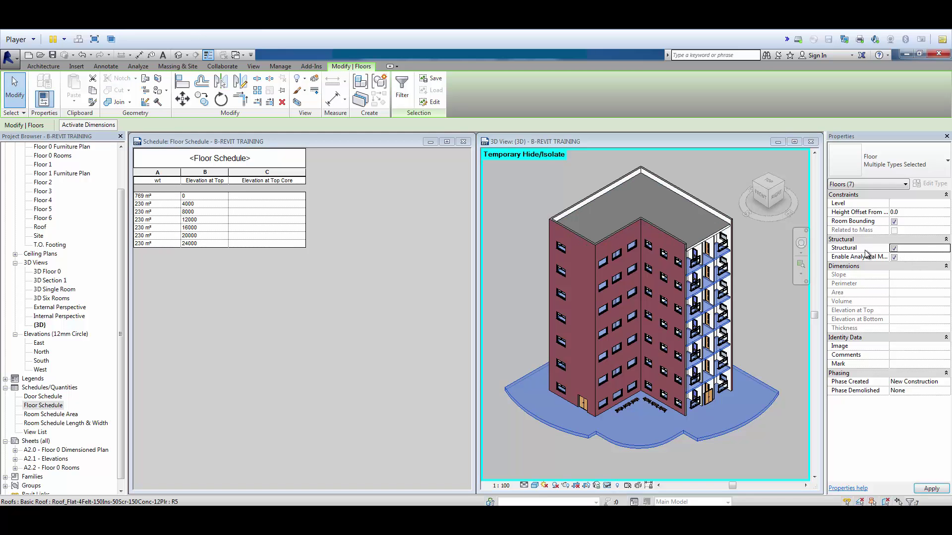
{"action": "left_click", "coordinate": [383, 271]}
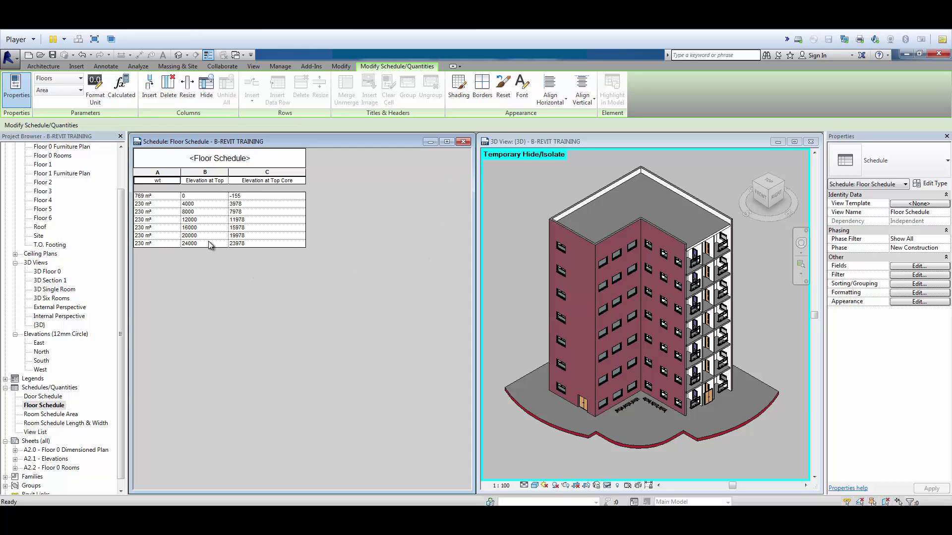
Close the Floor Schedule, maximize the {3D} view and reset its temporary hide/isolate
{"action": "left_click", "coordinate": [464, 143]}
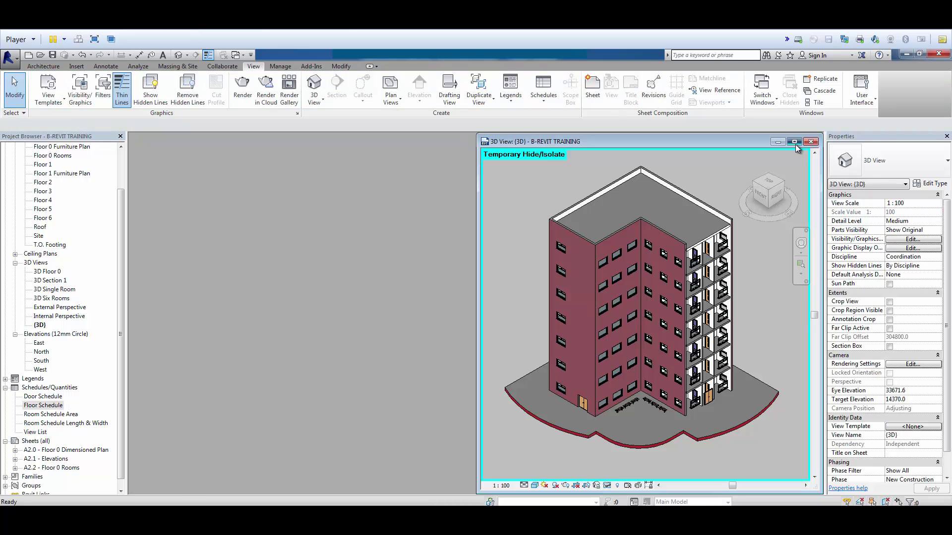
{"action": "left_click", "coordinate": [795, 143]}
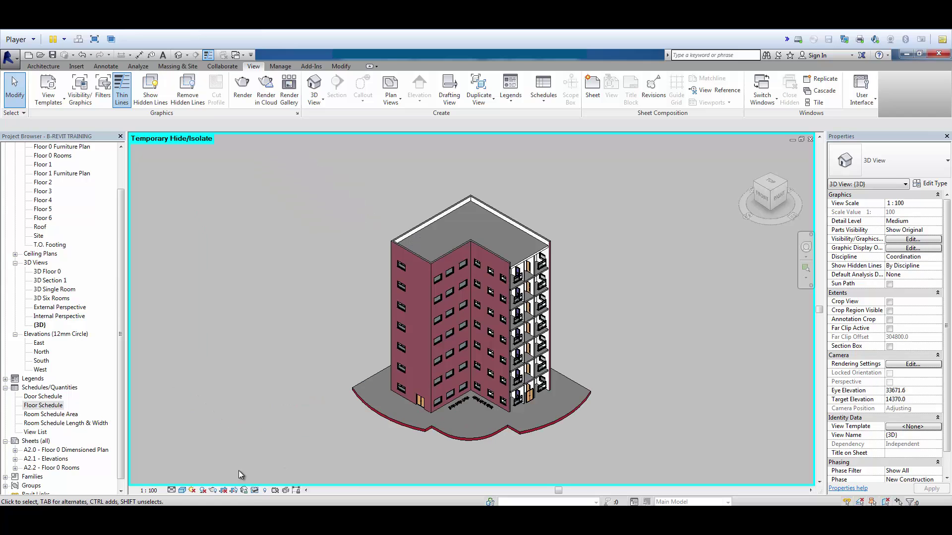
{"action": "left_click", "coordinate": [255, 492]}
{"action": "left_click", "coordinate": [288, 480]}
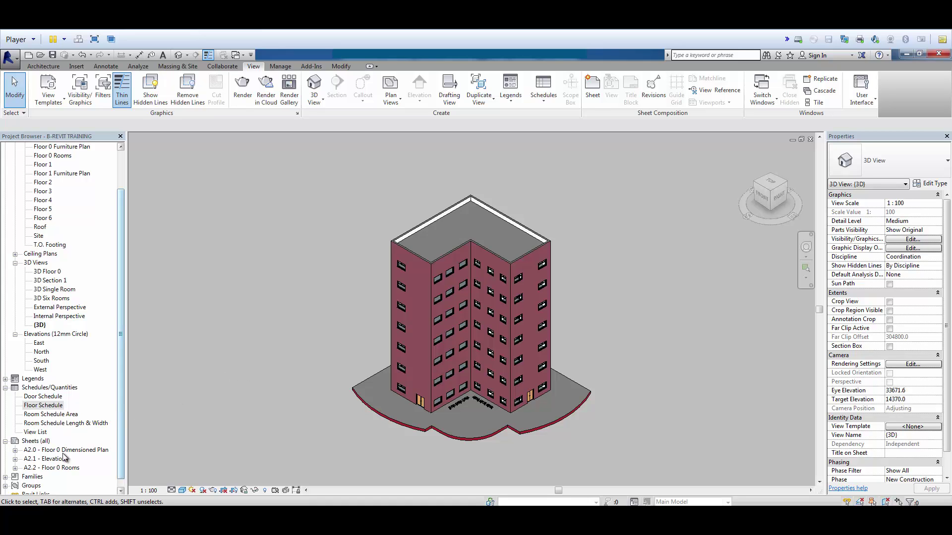
Open the External Perspective view to examine the benches in the building's inner corner
{"action": "double_click", "coordinate": [59, 308]}
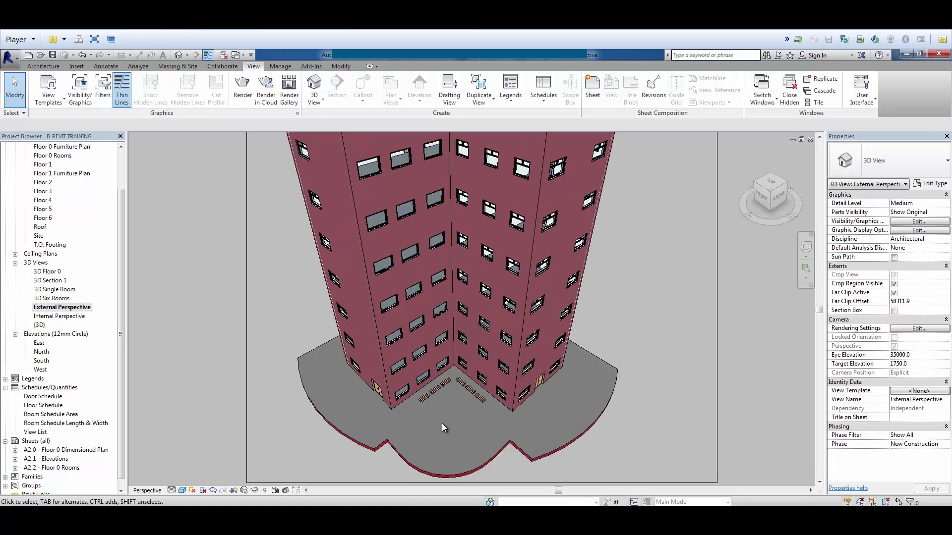
{"action": "scroll", "coordinate": [442, 423], "scroll_direction": "up", "scroll_amount": 2}
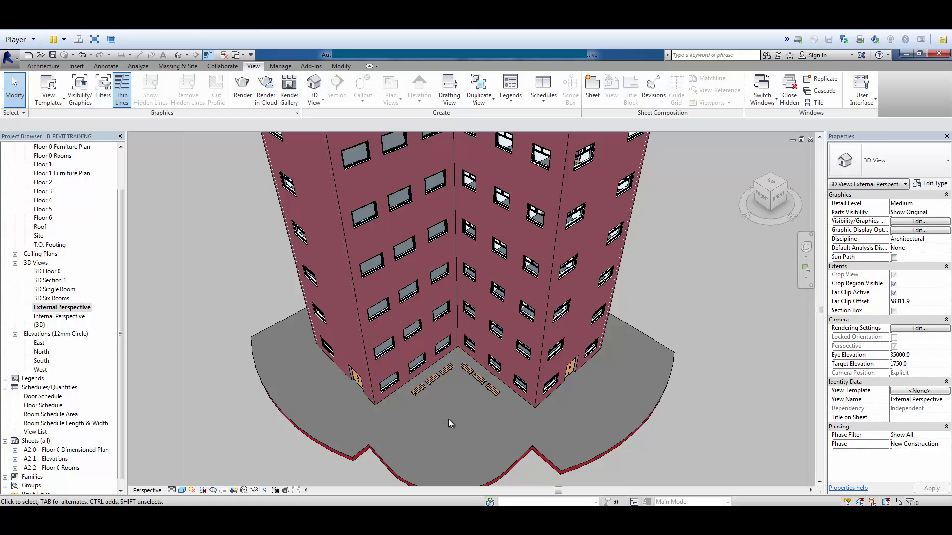
{"action": "scroll", "coordinate": [447, 419], "scroll_direction": "up", "scroll_amount": 1}
{"action": "scroll", "coordinate": [451, 406], "scroll_direction": "up", "scroll_amount": 1}
{"action": "scroll", "coordinate": [455, 403], "scroll_direction": "up", "scroll_amount": 1}
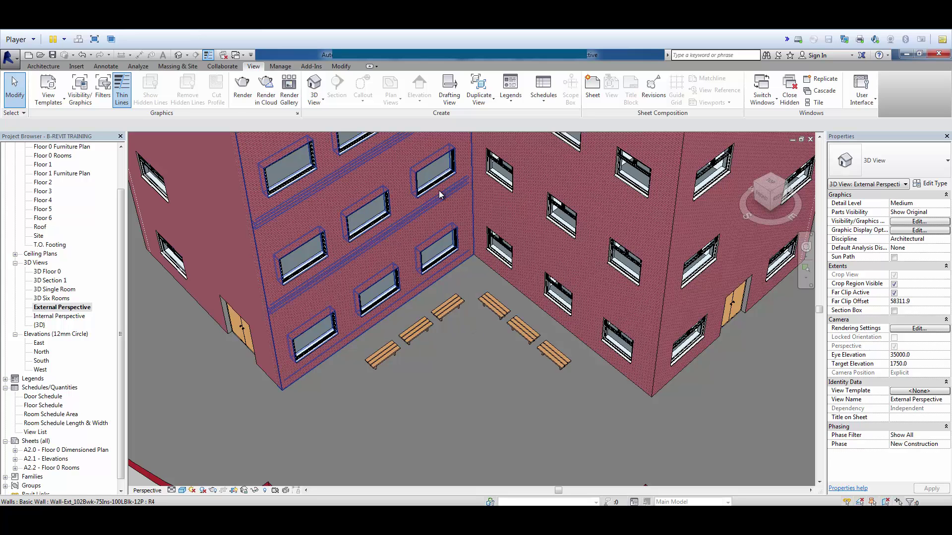
Move the middle bench of one row directly away from the wall, out of line with its neighbours
{"action": "left_click", "coordinate": [341, 66]}
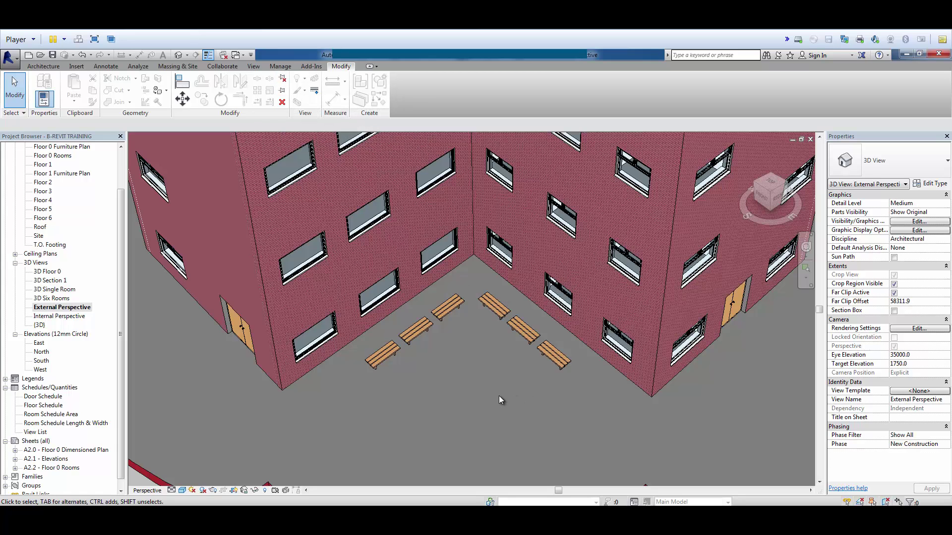
{"action": "left_click", "coordinate": [521, 333]}
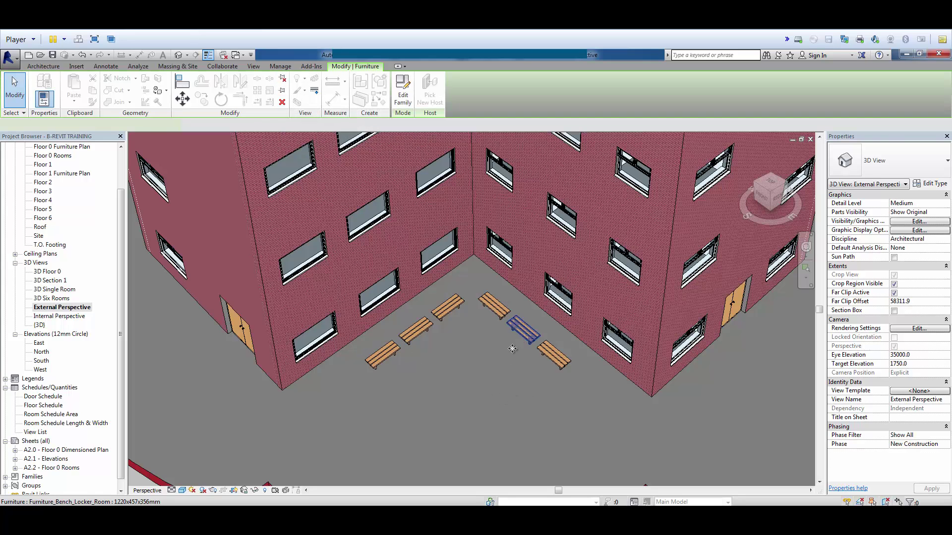
{"action": "left_click", "coordinate": [184, 101]}
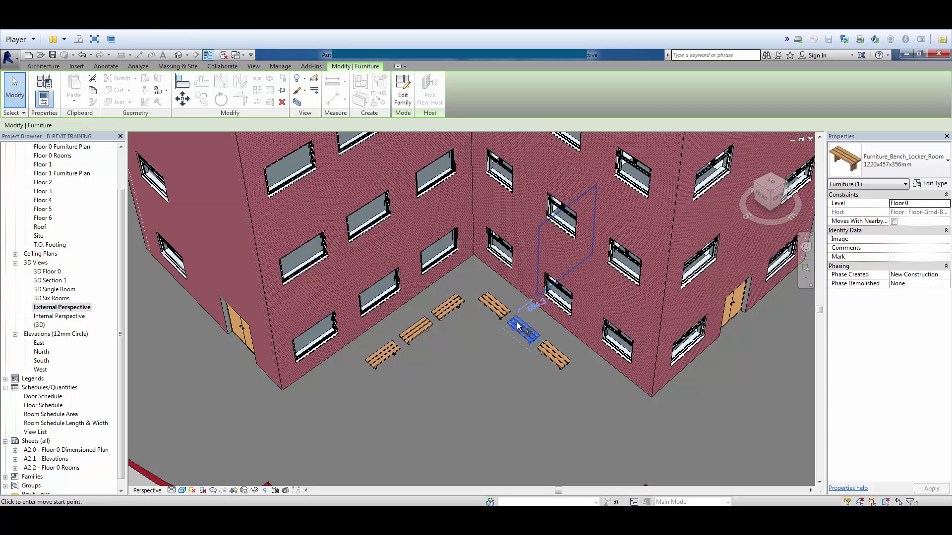
{"action": "left_click", "coordinate": [525, 334]}
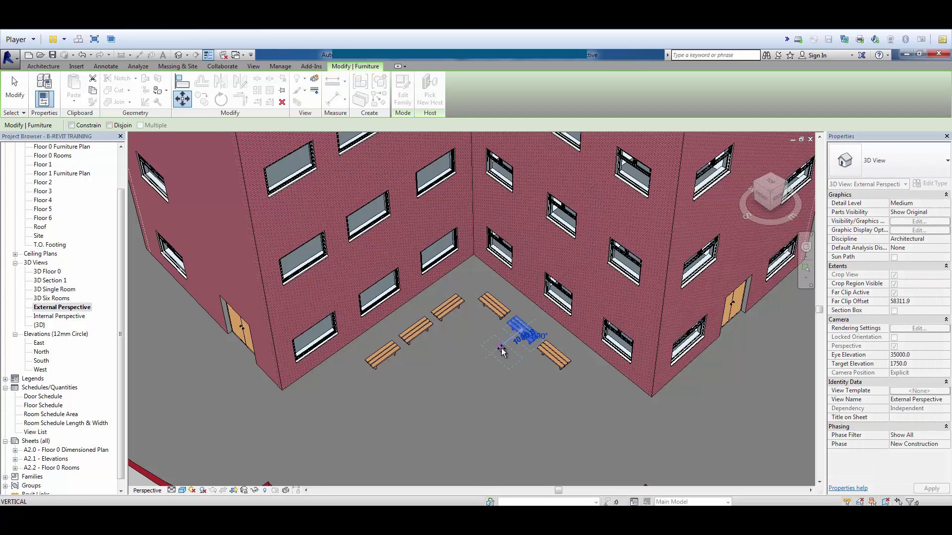
{"action": "left_click", "coordinate": [498, 352]}
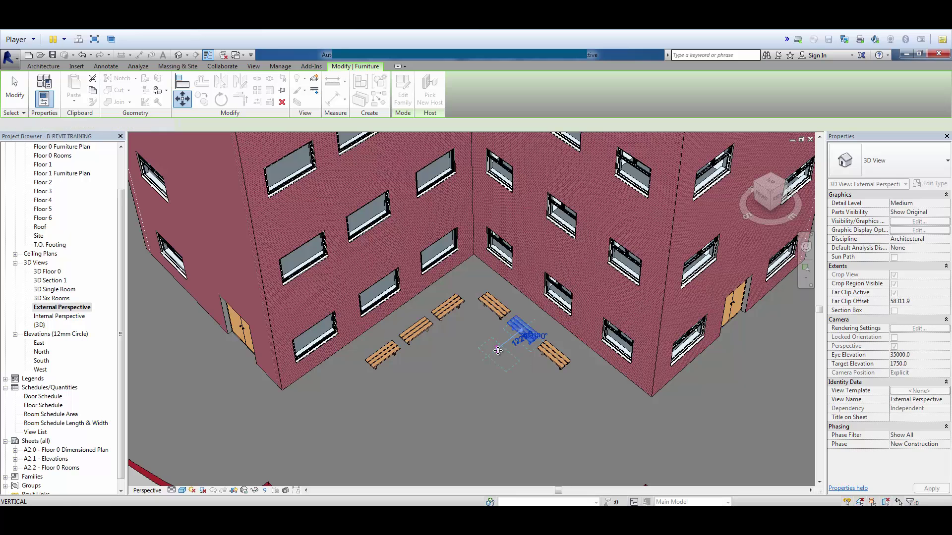
{"action": "left_click", "coordinate": [408, 364]}
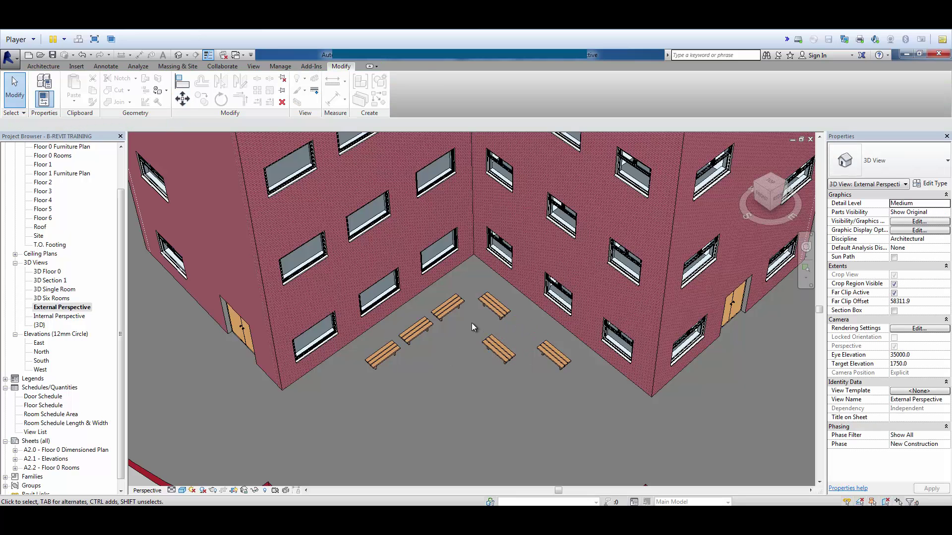
Select all three benches in the undisturbed row together, and clear the selection
{"action": "left_click", "coordinate": [457, 308]}
{"action": "left_click", "coordinate": [411, 337], "text": "ctrl"}
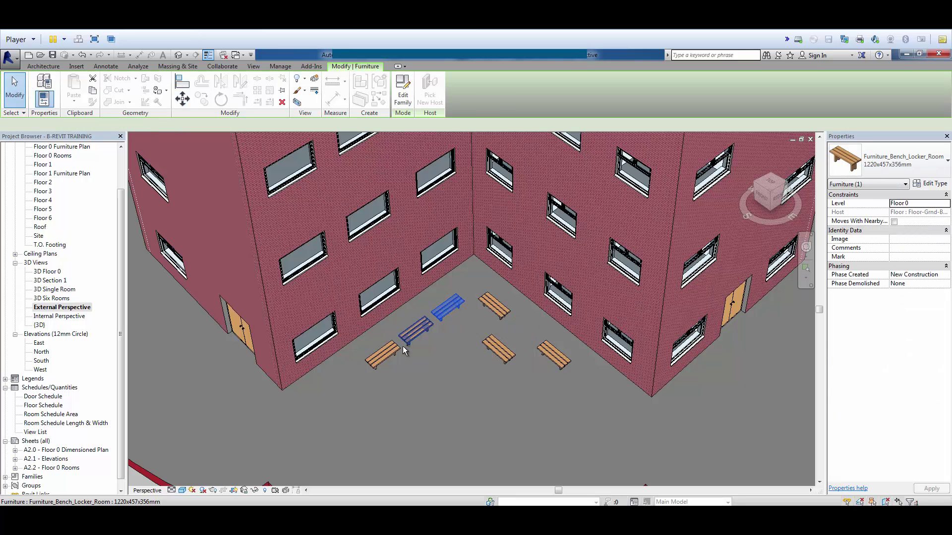
{"action": "left_click", "coordinate": [383, 355], "text": "ctrl"}
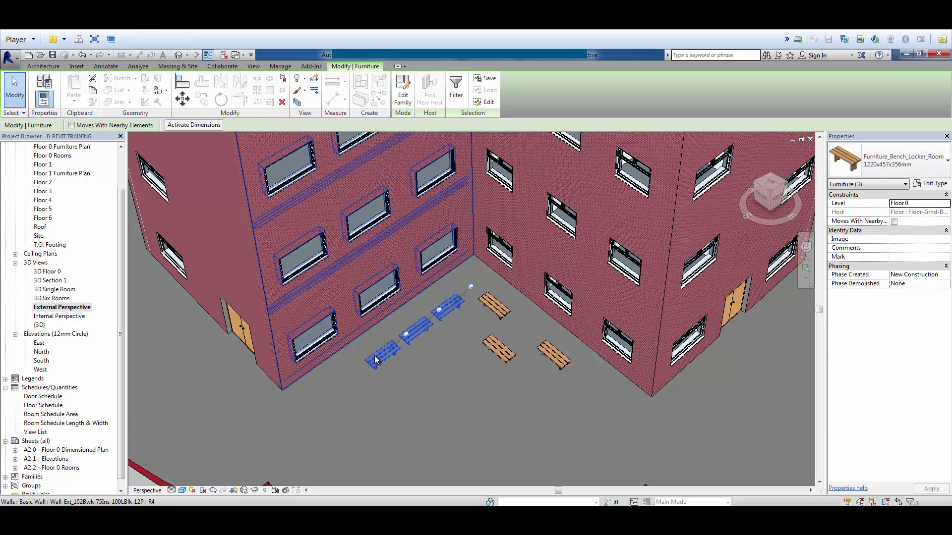
{"action": "left_click", "coordinate": [433, 381]}
Align the displaced bench's front edge with the front edge of the bench nearest the building corner in its row
{"action": "scroll", "coordinate": [540, 372], "scroll_direction": "up", "scroll_amount": 8}
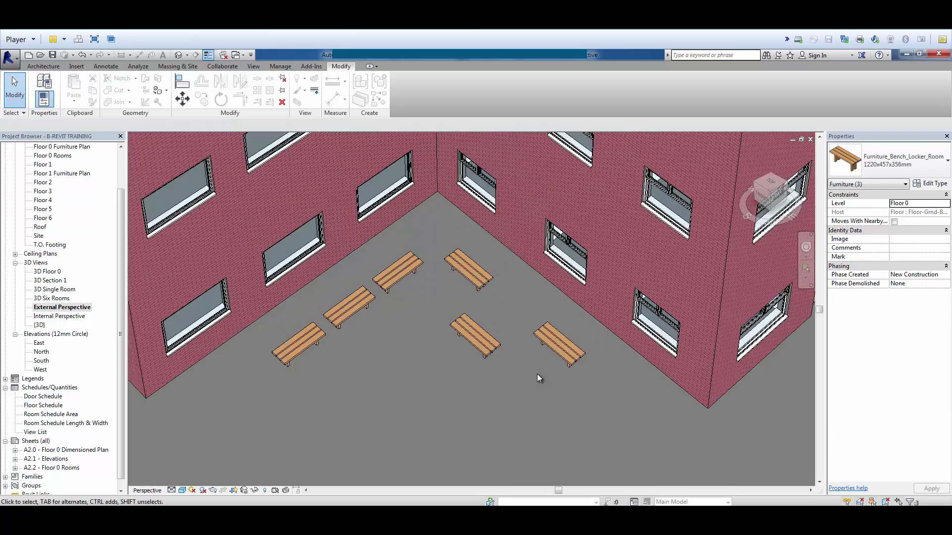
{"action": "scroll", "coordinate": [491, 409], "scroll_direction": "down", "scroll_amount": 3}
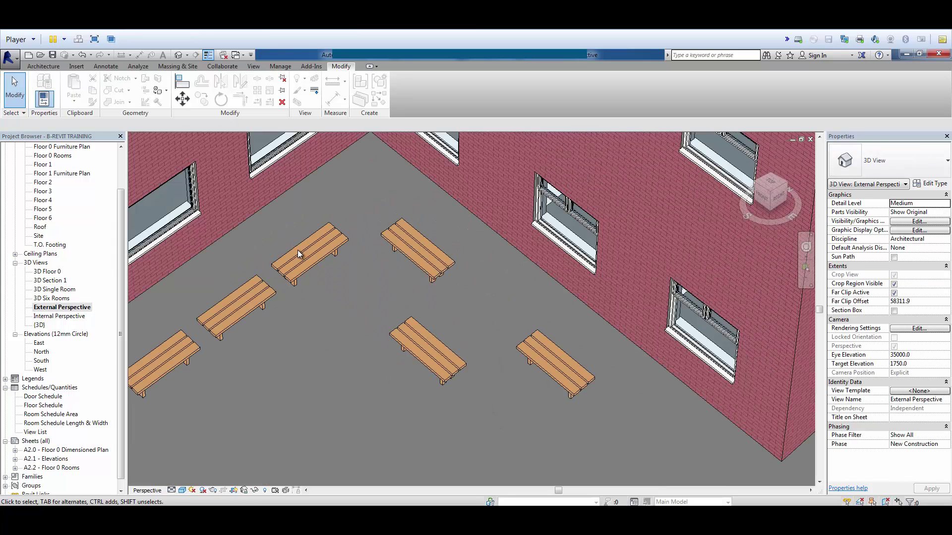
{"action": "left_click", "coordinate": [182, 83]}
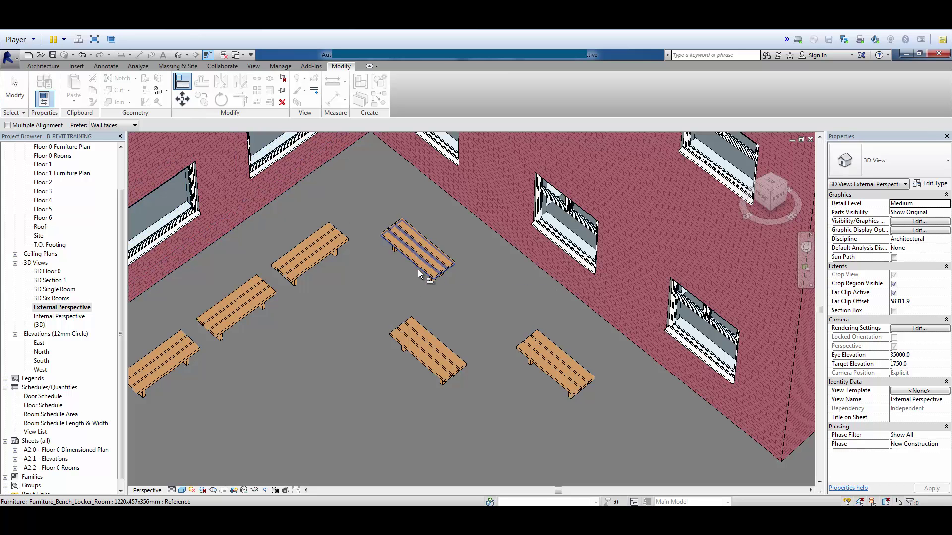
{"action": "scroll", "coordinate": [407, 279], "scroll_direction": "up", "scroll_amount": 3}
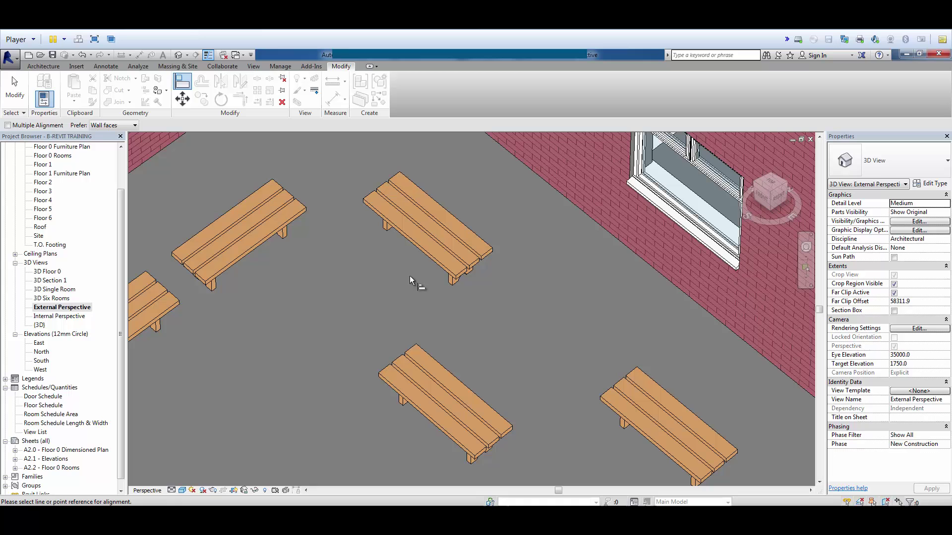
{"action": "left_click", "coordinate": [436, 264]}
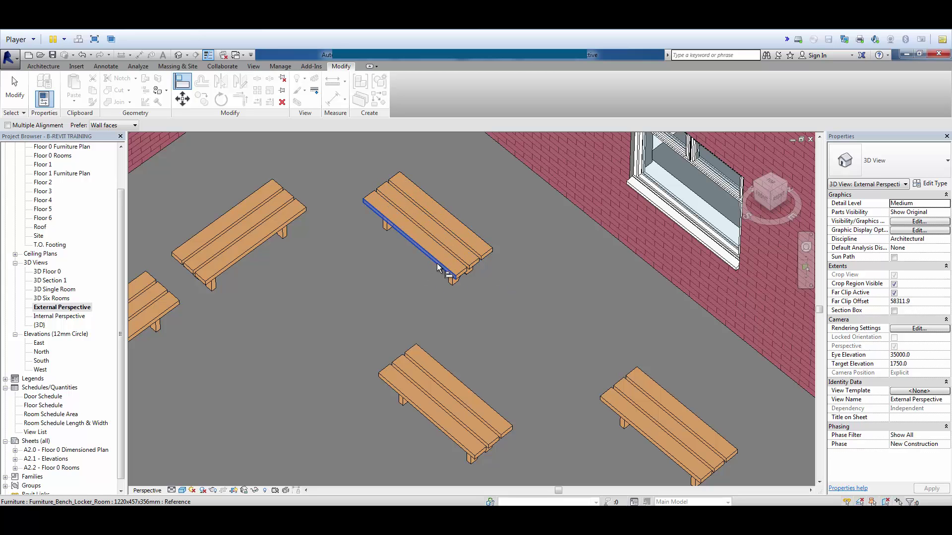
{"action": "left_click", "coordinate": [411, 407]}
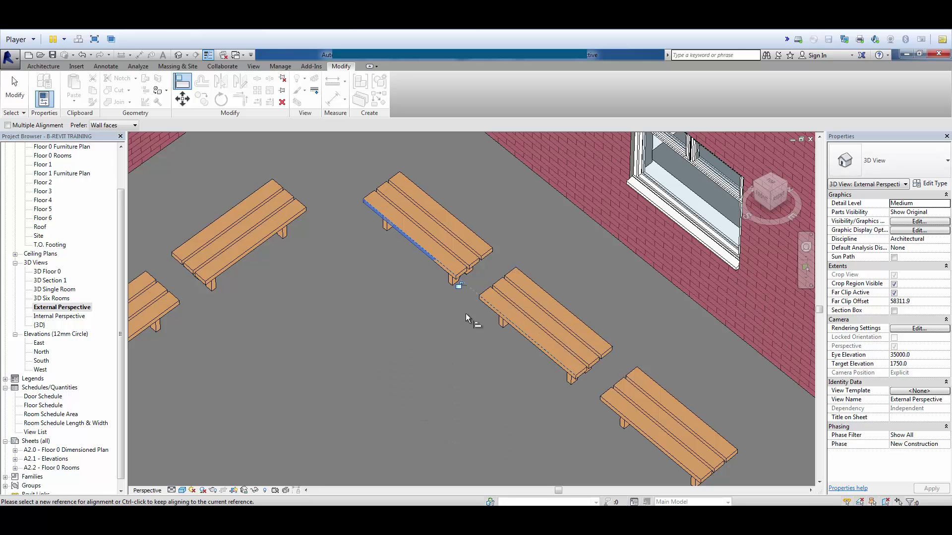
{"action": "scroll", "coordinate": [432, 346], "scroll_direction": "down", "scroll_amount": 2}
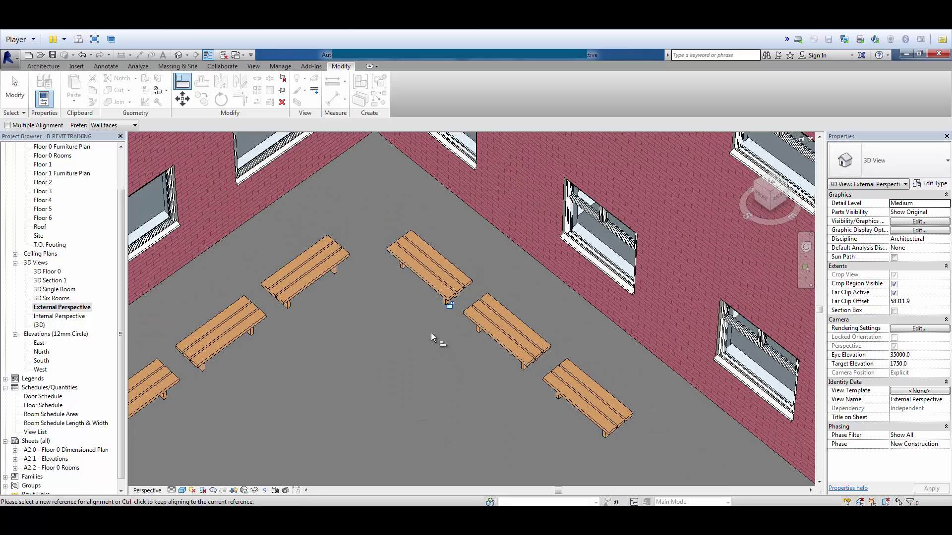
{"action": "left_click", "coordinate": [27, 102]}
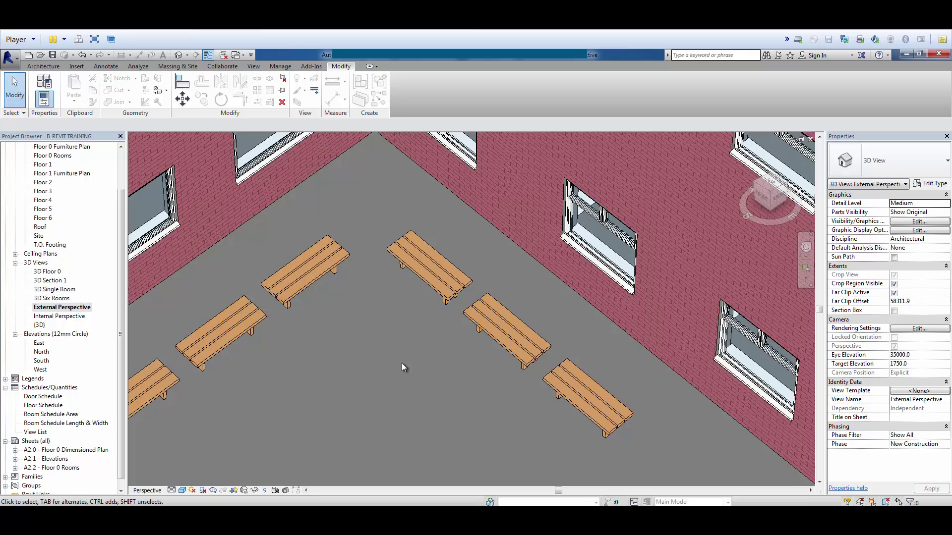
{"action": "scroll", "coordinate": [397, 363], "scroll_direction": "down", "scroll_amount": 2}
{"action": "middle_click_drag", "start_coordinate": [392, 364], "coordinate": [437, 332]}
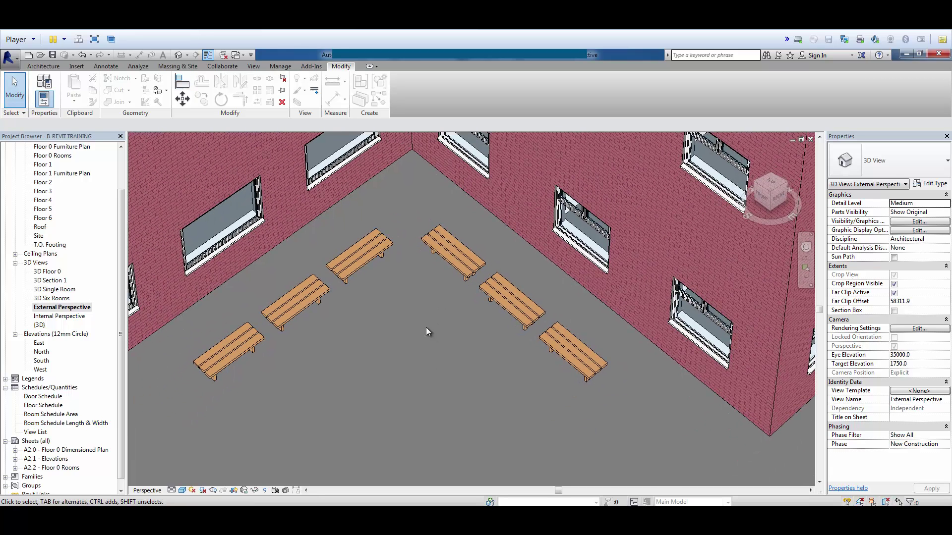
{"action": "scroll", "coordinate": [429, 329], "scroll_direction": "down", "scroll_amount": 4}
{"action": "middle_click_drag", "start_coordinate": [429, 326], "coordinate": [467, 391]}
{"action": "scroll", "coordinate": [462, 364], "scroll_direction": "down", "scroll_amount": 5}
{"action": "scroll", "coordinate": [469, 363], "scroll_direction": "down", "scroll_amount": 2}
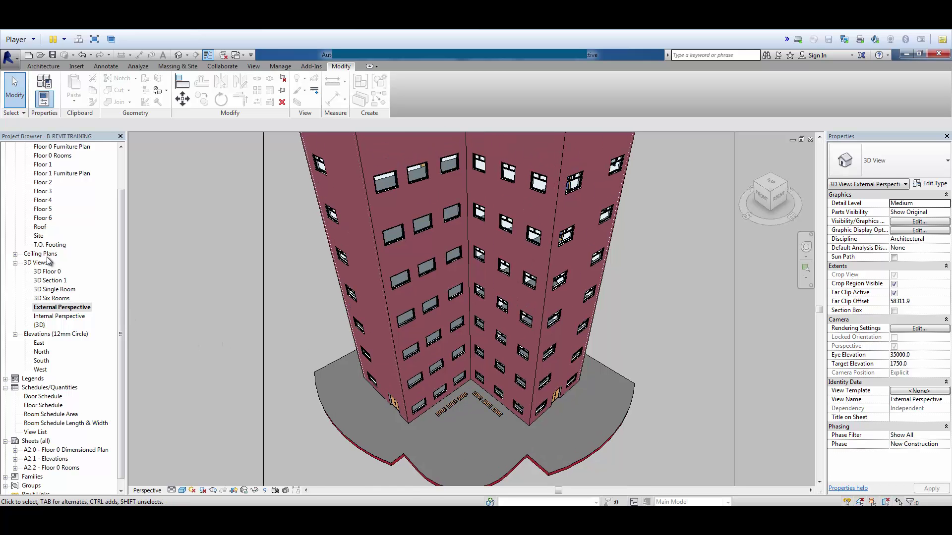
Open the Floor 0 plan, select the curved-corner room at door 5, and isolate it in 3D with Selection Box
{"action": "left_click_drag", "start_coordinate": [121, 304], "coordinate": [126, 254]}
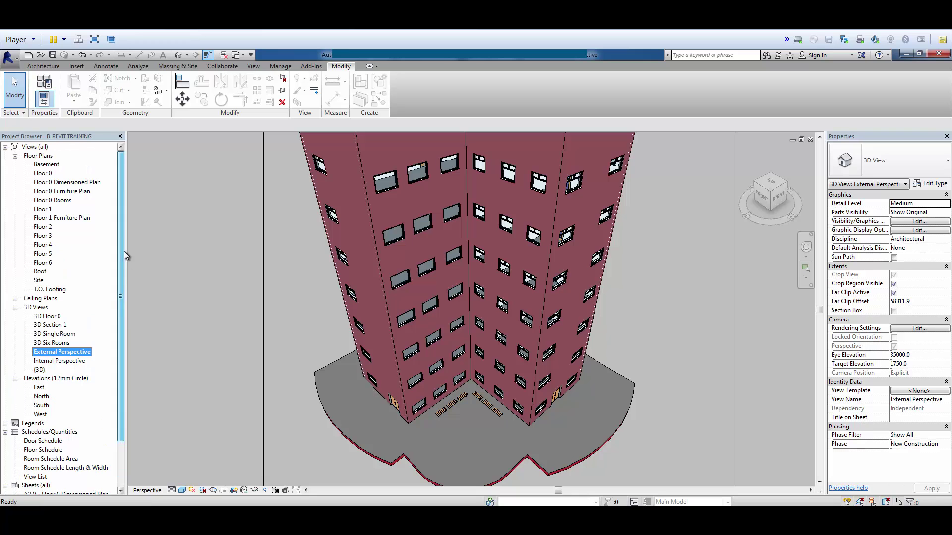
{"action": "double_click", "coordinate": [45, 173]}
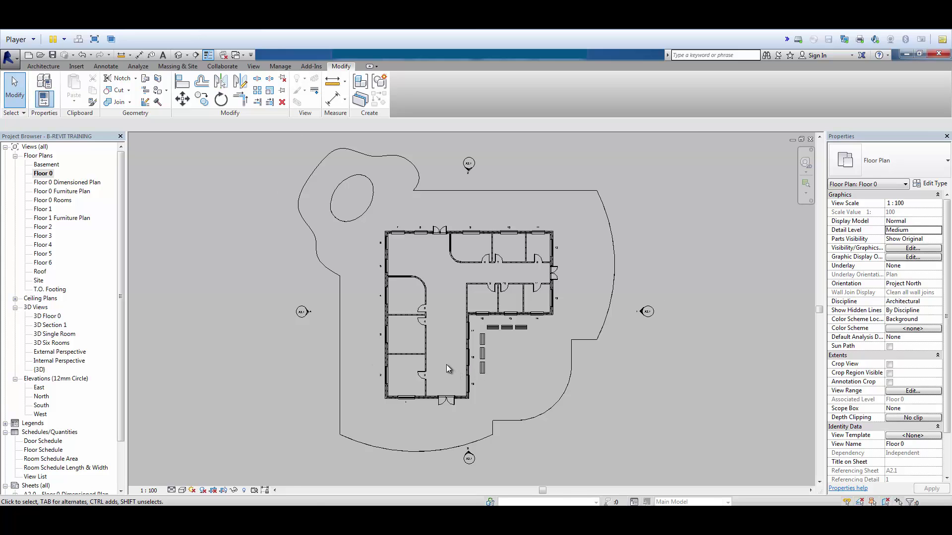
{"action": "scroll", "coordinate": [446, 367], "scroll_direction": "up", "scroll_amount": 2}
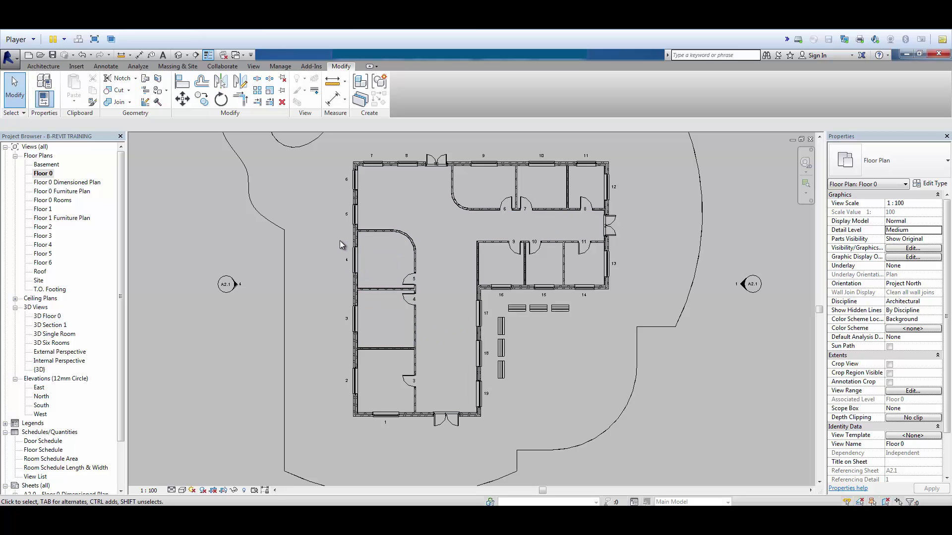
{"action": "left_click_drag", "start_coordinate": [343, 225], "coordinate": [432, 299]}
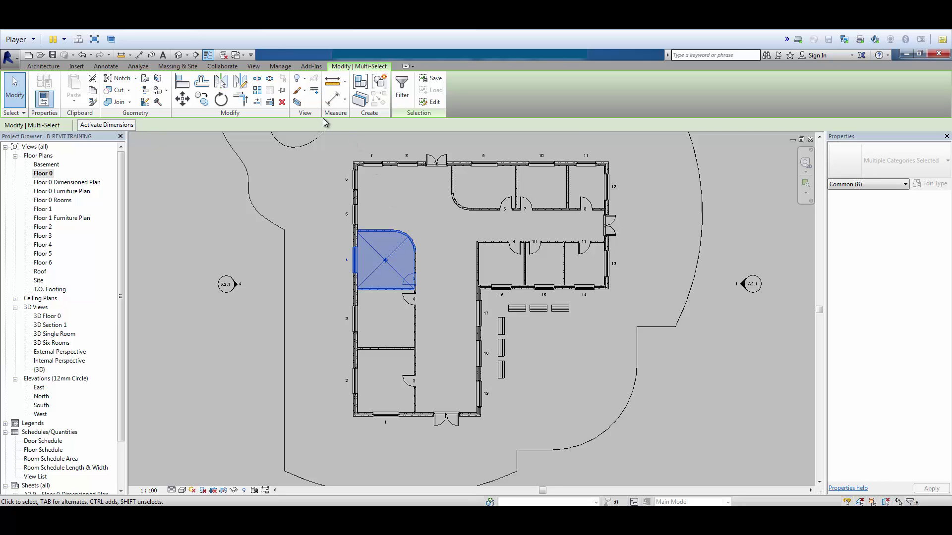
{"action": "left_click", "coordinate": [297, 103]}
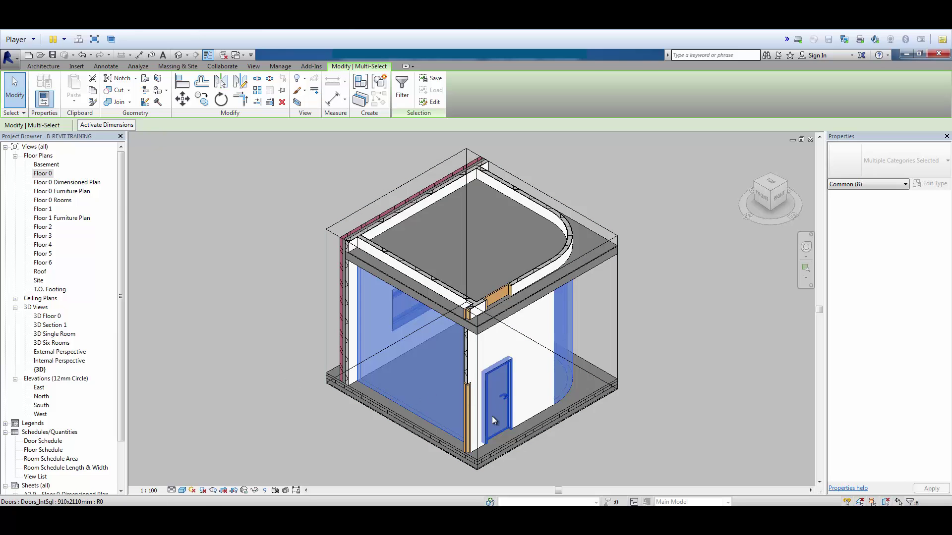
Clear the selection and save the angled 3D view of the boxed room as a new view under the default name
{"action": "middle_click_drag", "start_coordinate": [555, 456], "coordinate": [593, 437], "text": "shift"}
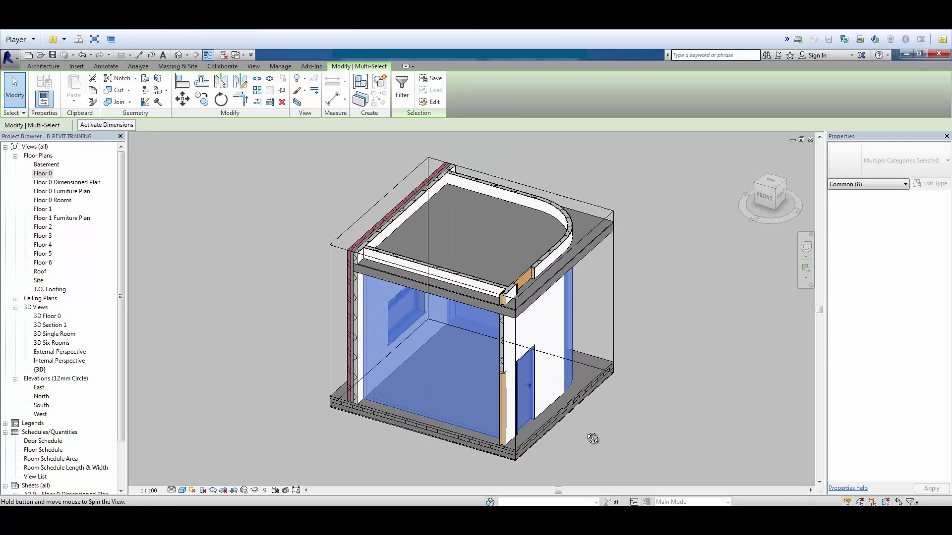
{"action": "left_click", "coordinate": [427, 449]}
{"action": "middle_click_drag", "start_coordinate": [377, 469], "coordinate": [367, 464]}
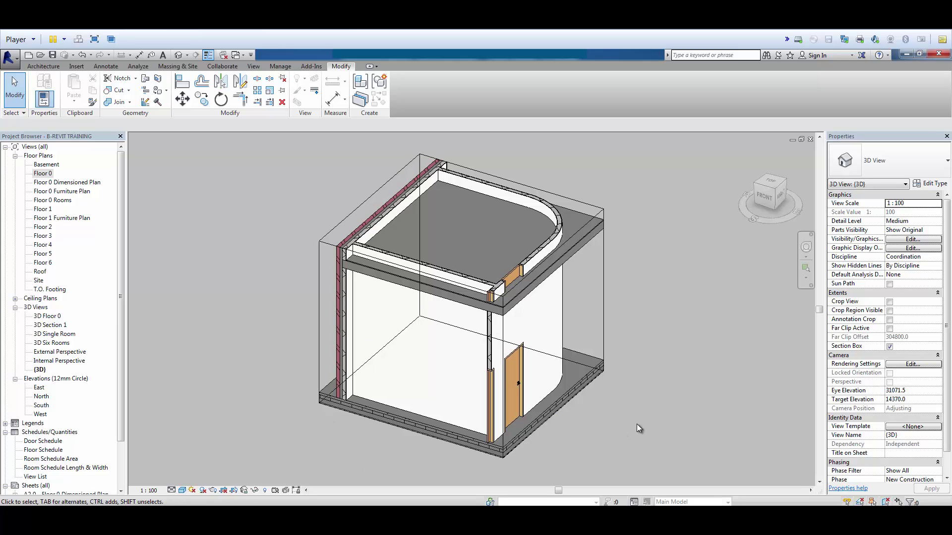
{"action": "right_click", "coordinate": [764, 196]}
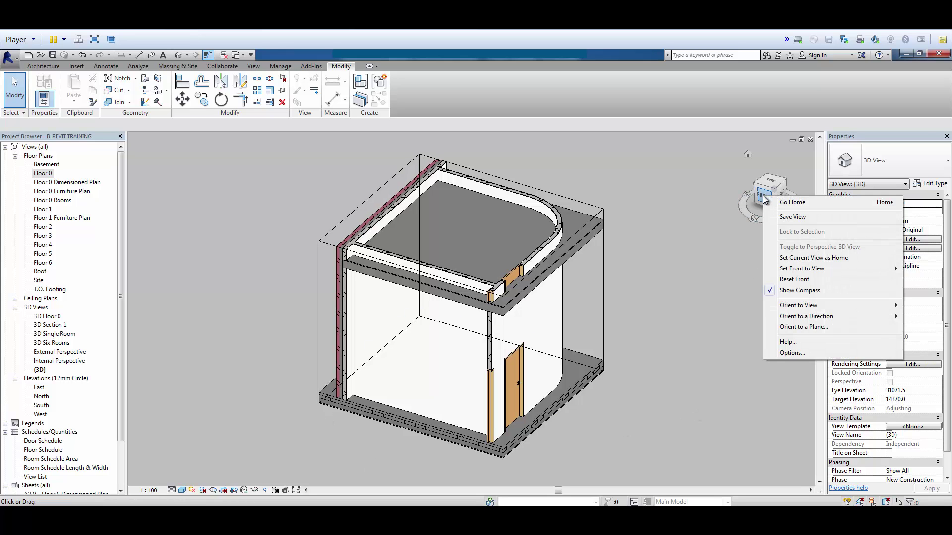
{"action": "left_click", "coordinate": [777, 219]}
{"action": "left_click", "coordinate": [475, 301]}
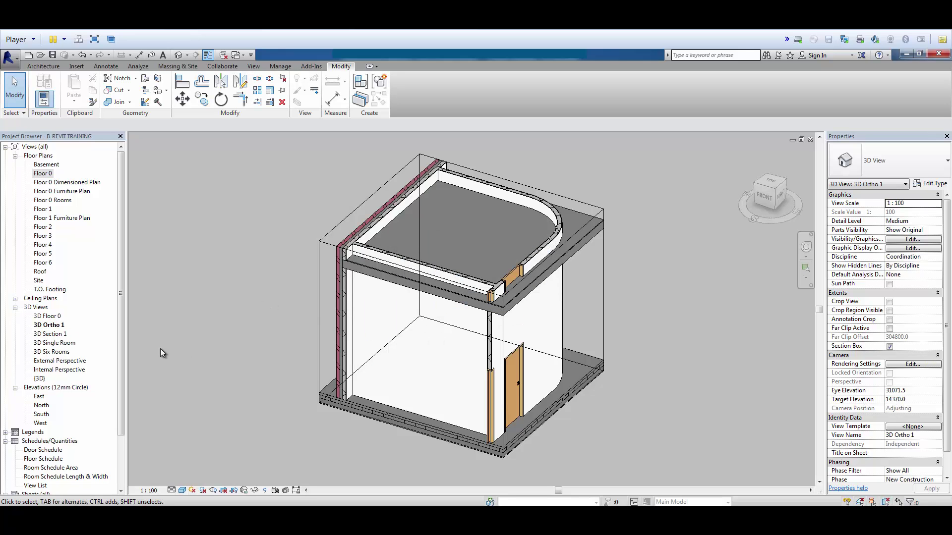
In the Floor 0 plan, select the two adjoining rooms at doors 6 and 7 and isolate them in 3D with Selection Box
{"action": "double_click", "coordinate": [45, 173]}
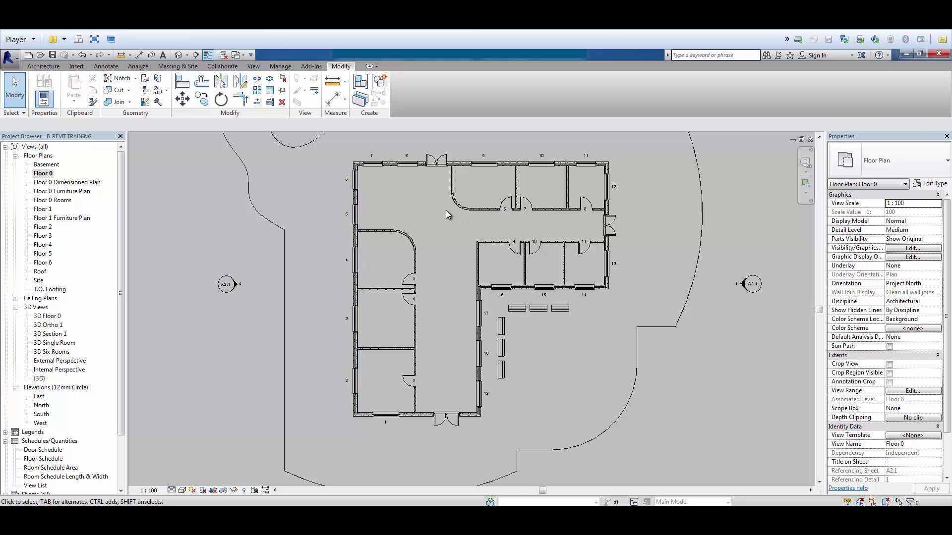
{"action": "left_click_drag", "start_coordinate": [449, 219], "coordinate": [576, 151]}
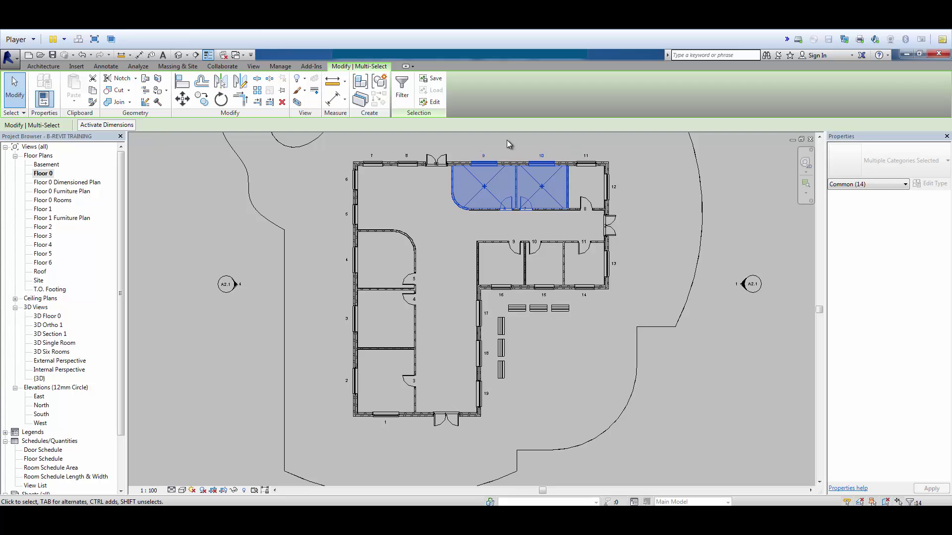
{"action": "left_click", "coordinate": [297, 102]}
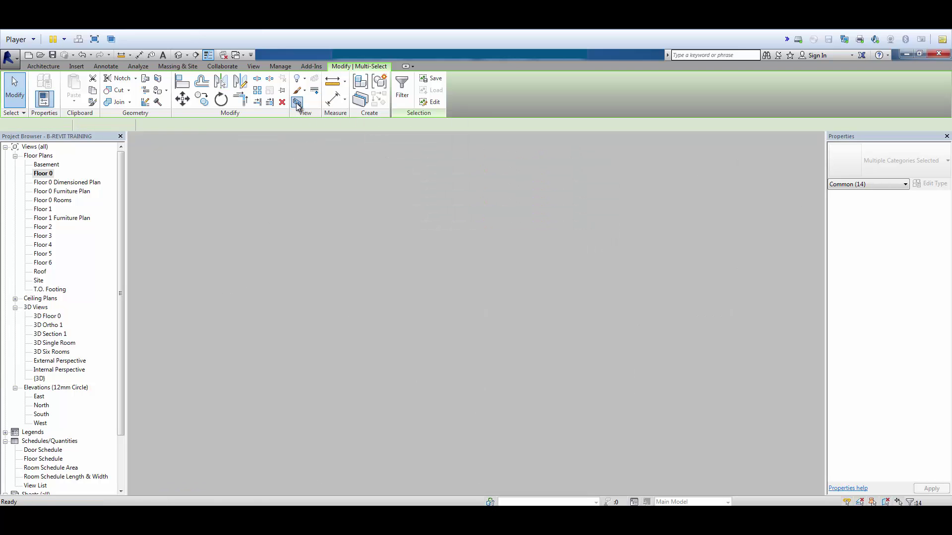
{"action": "key", "text": "Escape"}
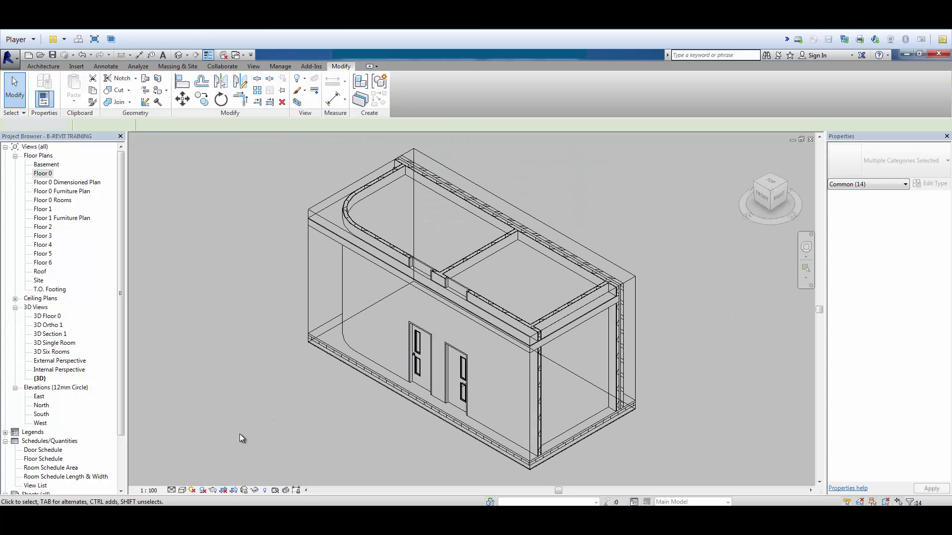
Set the visual style of the two-room 3D view to Consistent Colors and examine the rooms from another angle
{"action": "left_click", "coordinate": [182, 490]}
{"action": "left_click", "coordinate": [191, 463]}
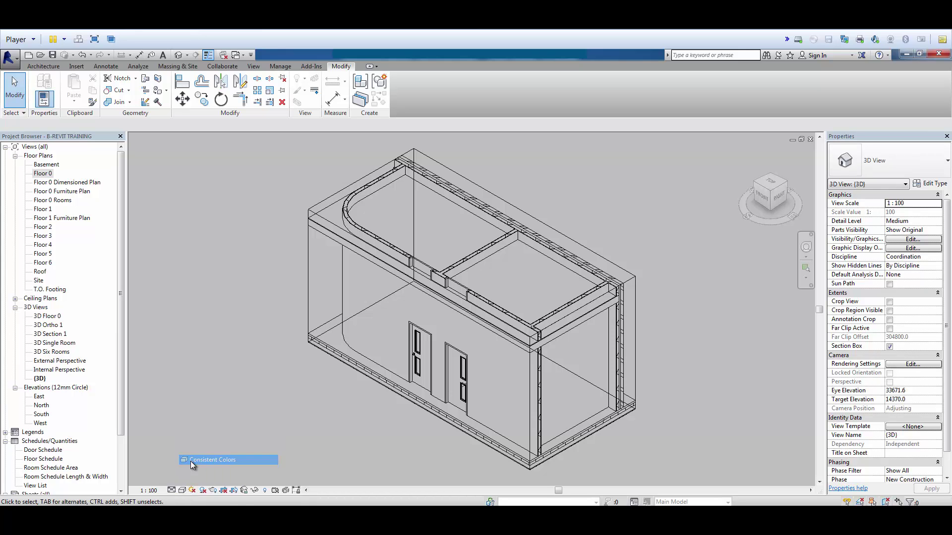
{"action": "middle_click_drag", "start_coordinate": [350, 448], "coordinate": [568, 418], "text": "shift"}
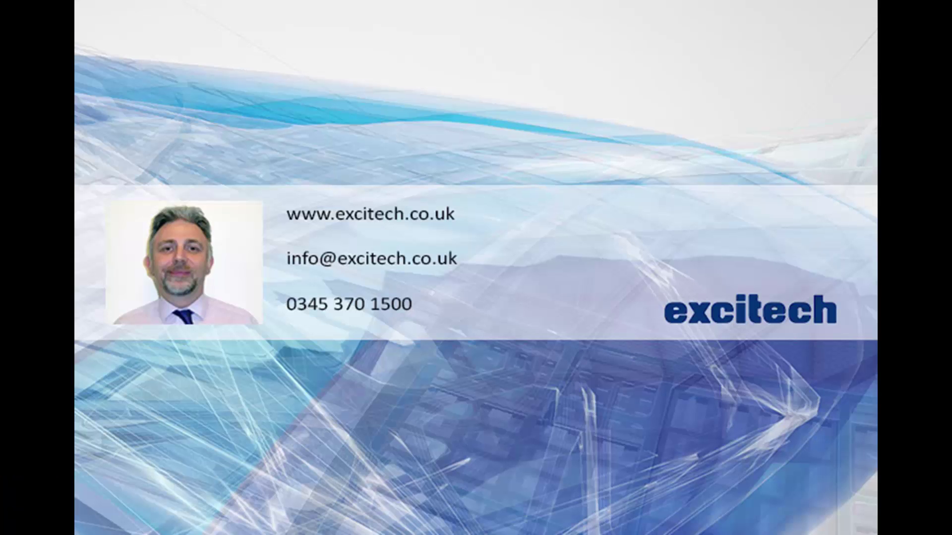